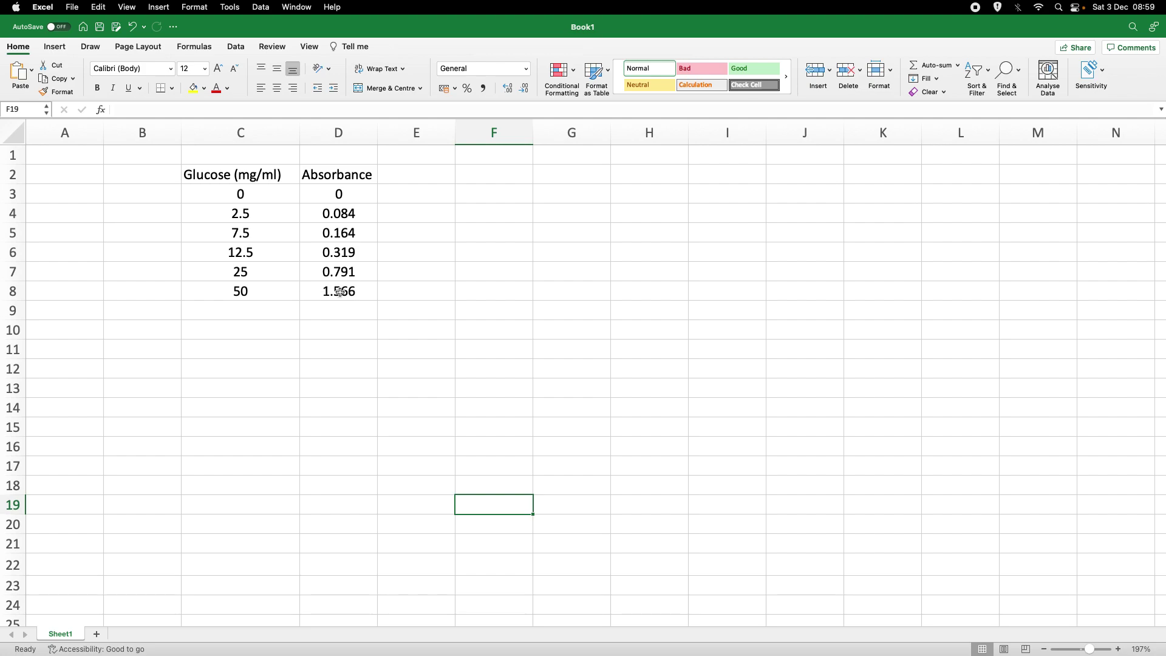
Step: Clear the 50 mg/ml glucose value in C8 and its absorbance reading in D8
click(243, 291)
key(Delete)
click(322, 293)
key(Delete)
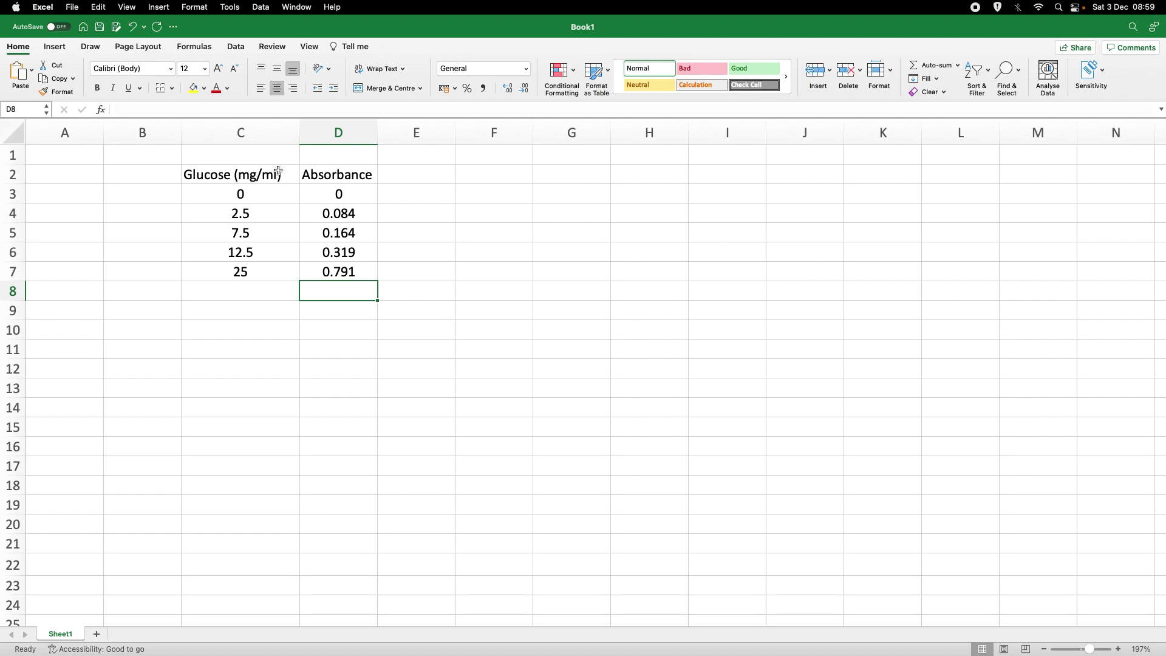
Step: Insert a markers-only scatter chart from the glucose and absorbance data in C2:D7 and place it beside the table
click(235, 177)
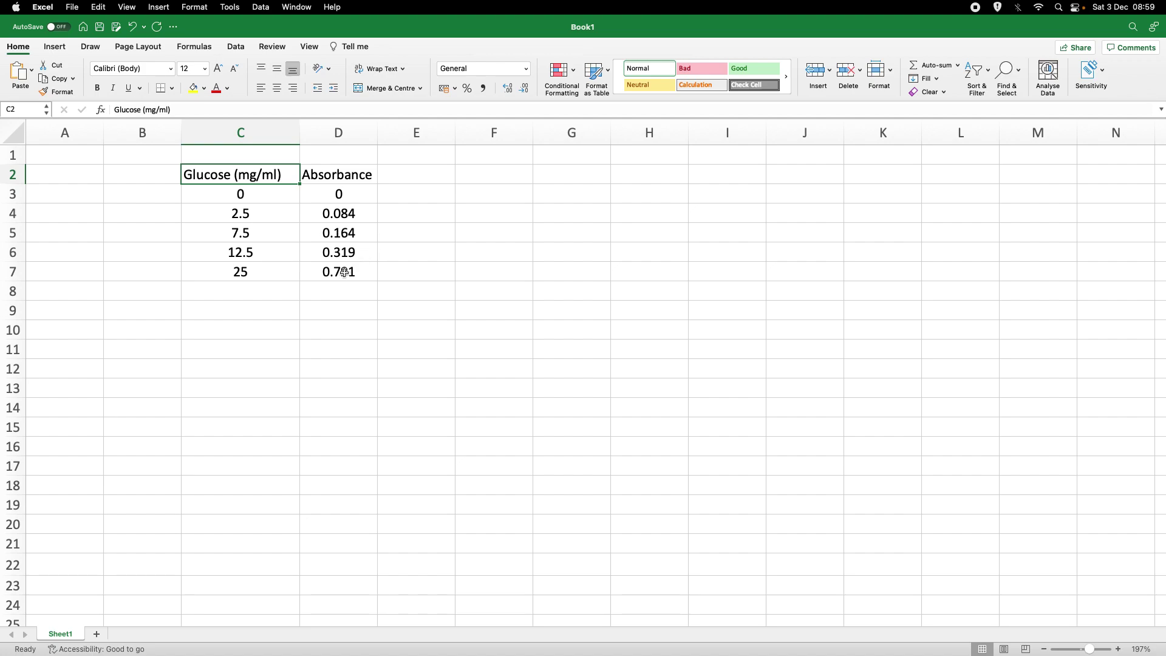
shift+click(344, 272)
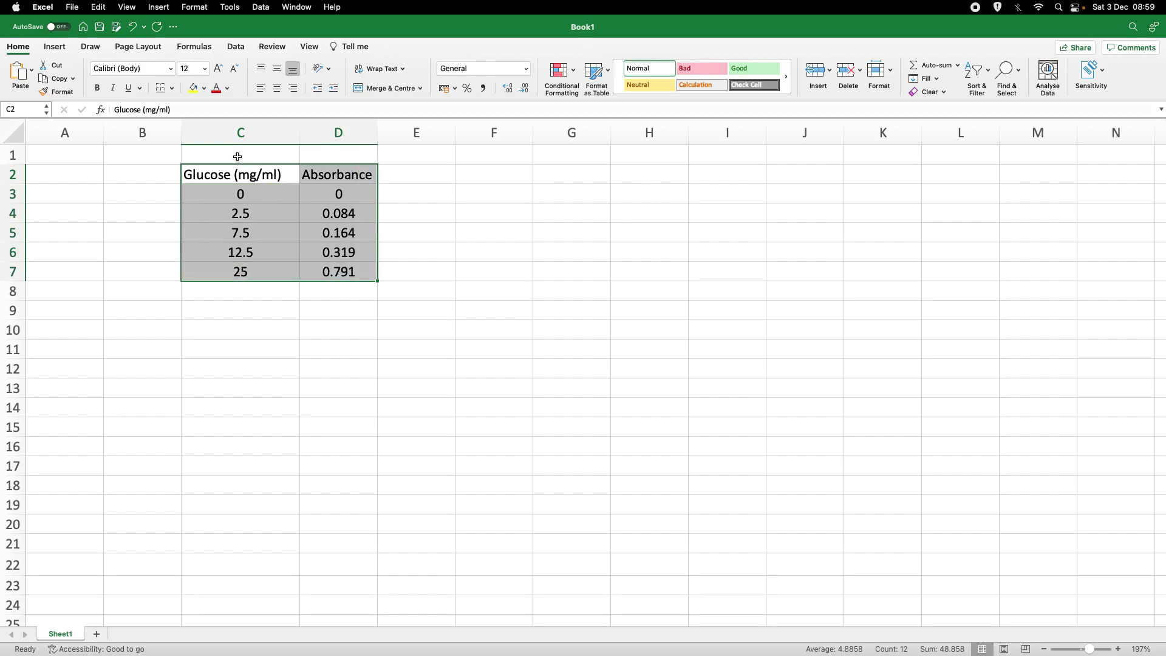
click(55, 47)
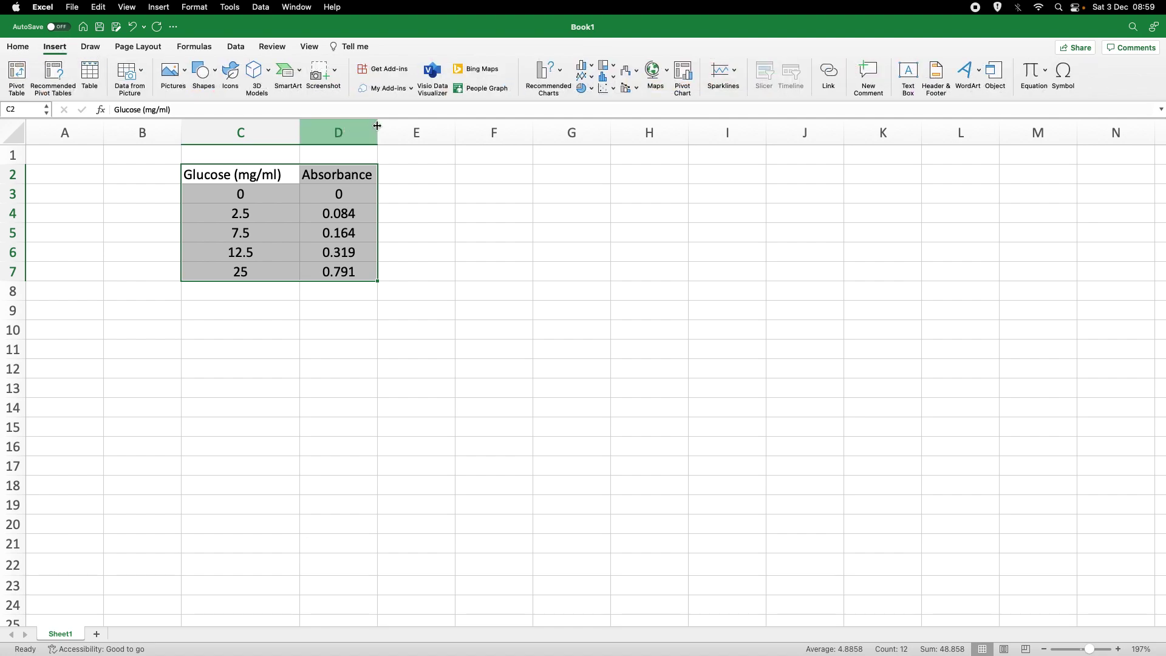
click(614, 92)
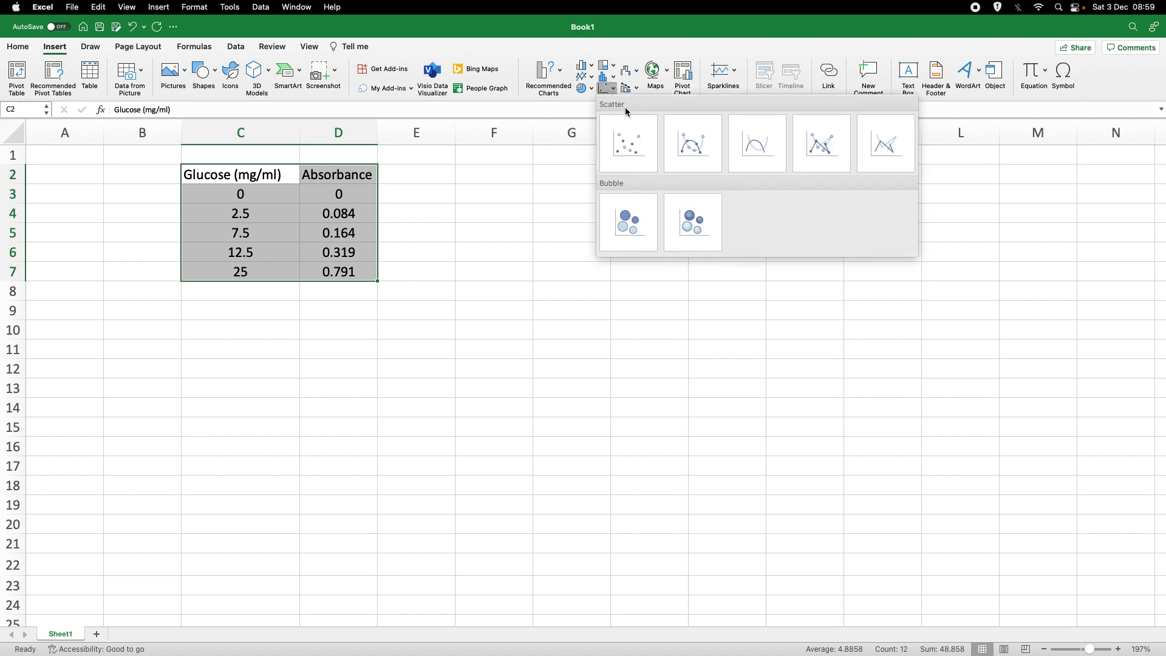
click(629, 145)
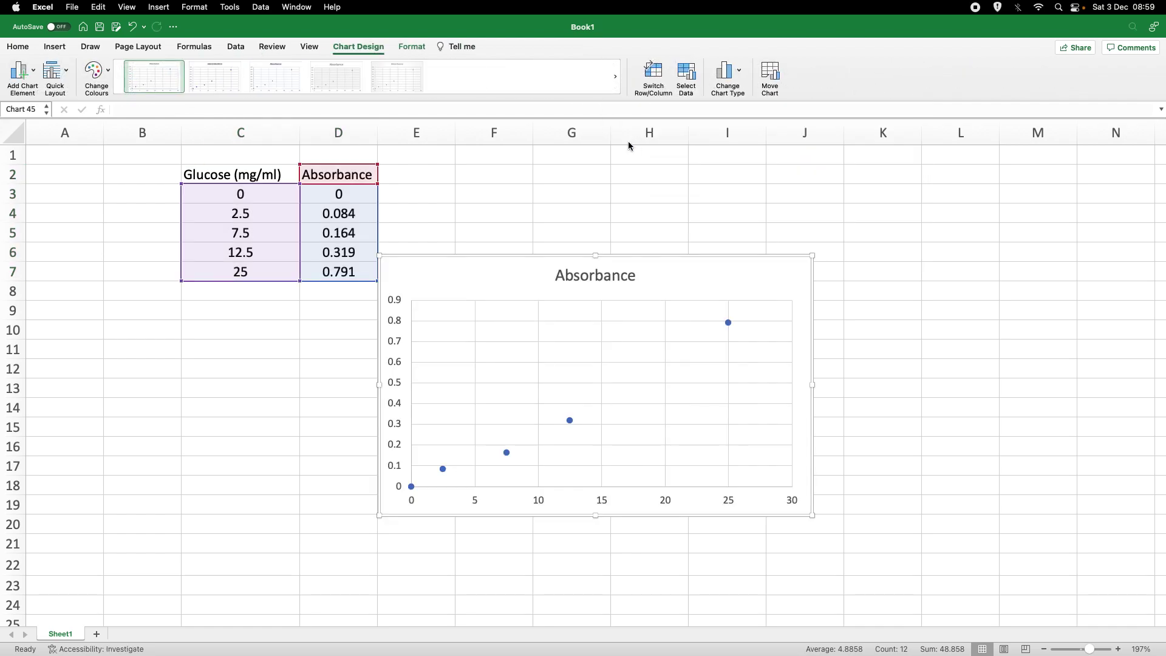
drag(673, 272, 746, 193)
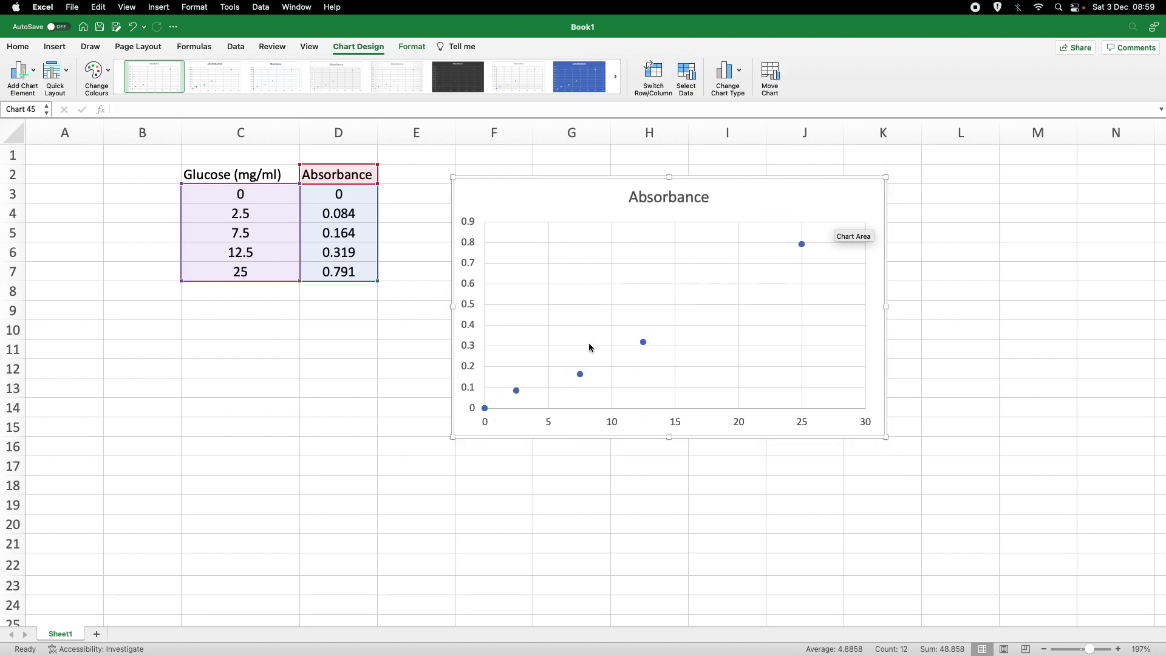
Step: Change the chart title to "Gloucose standard" and shift the chart slightly up and to the right
click(681, 199)
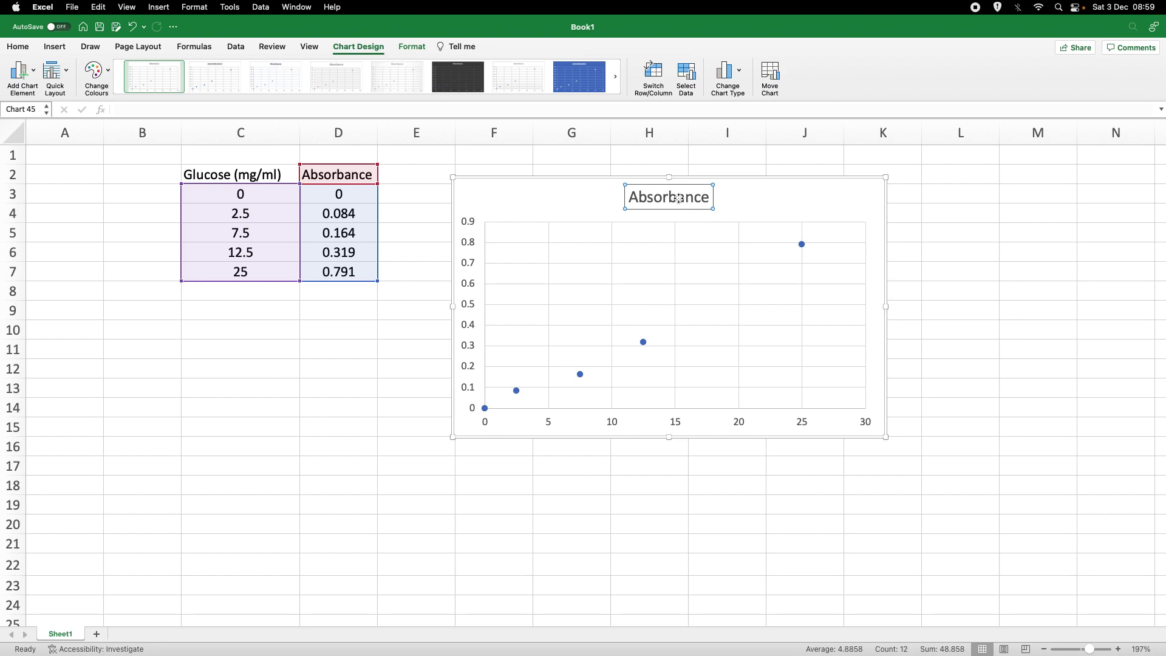
double_click(680, 199)
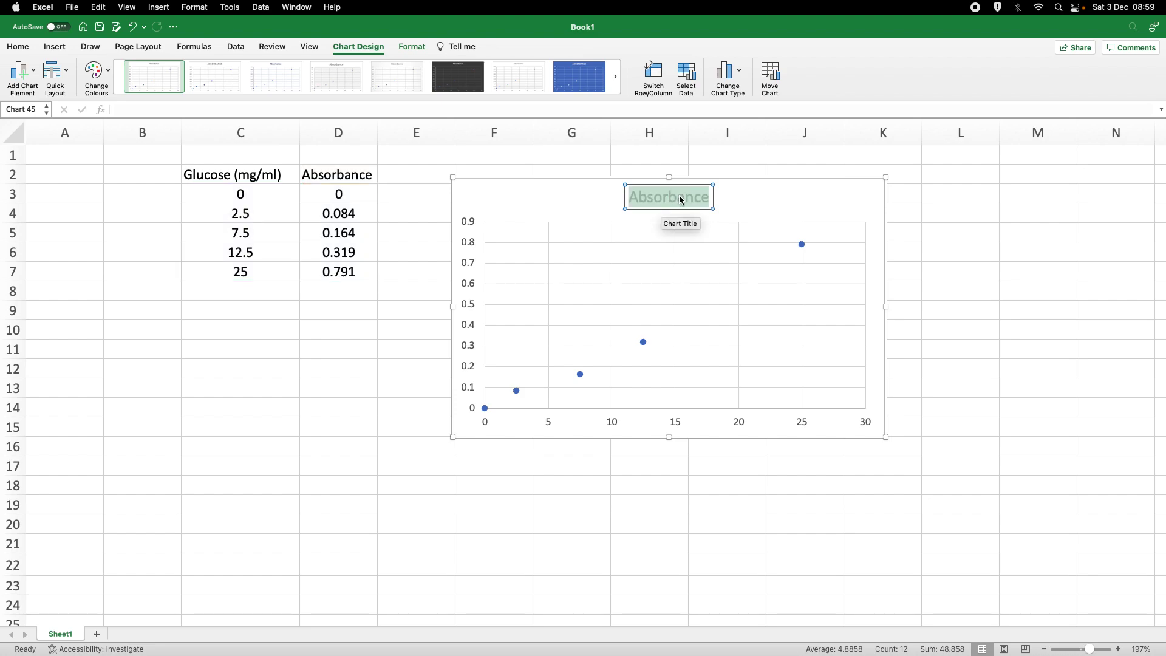
text(Gloucose standard)
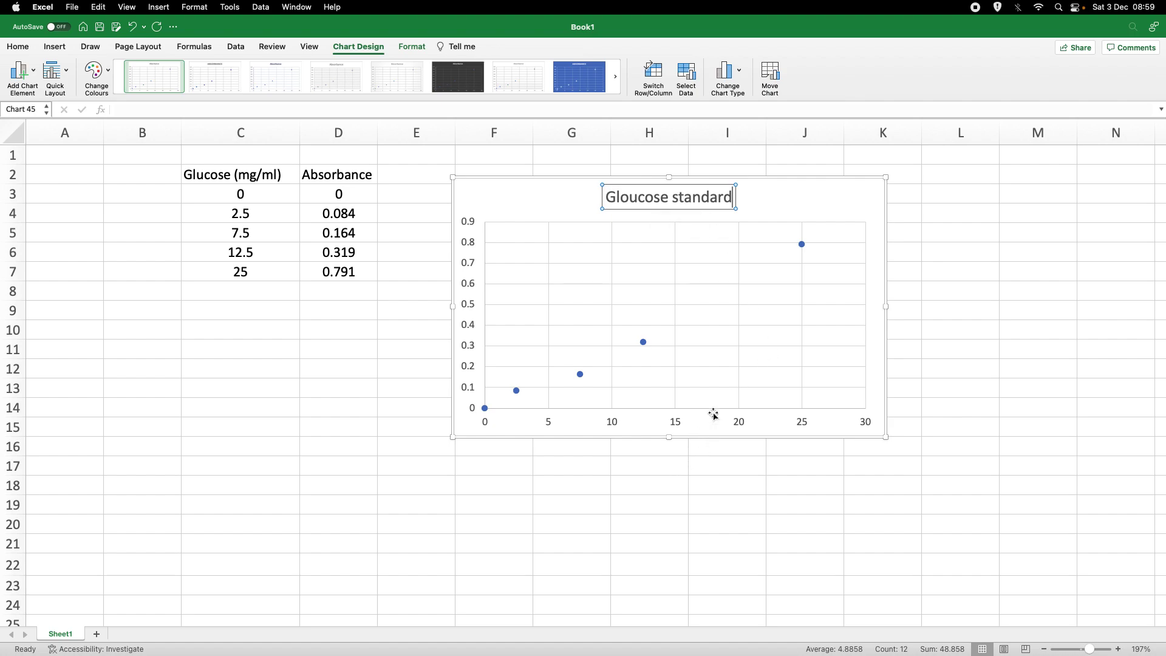
click(774, 186)
drag(775, 190, 790, 173)
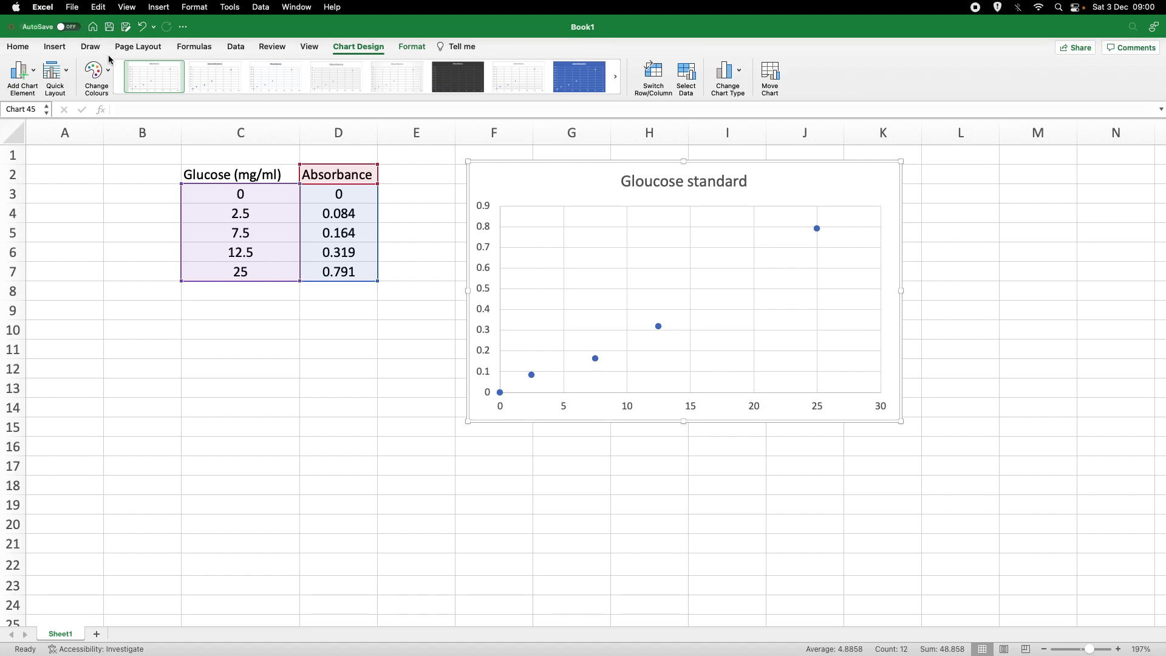
Step: Handwrite the axis labels in black ink: "Glucose conc [mg/mL)" below the chart and "Absorbance" above its vertical axis
click(90, 46)
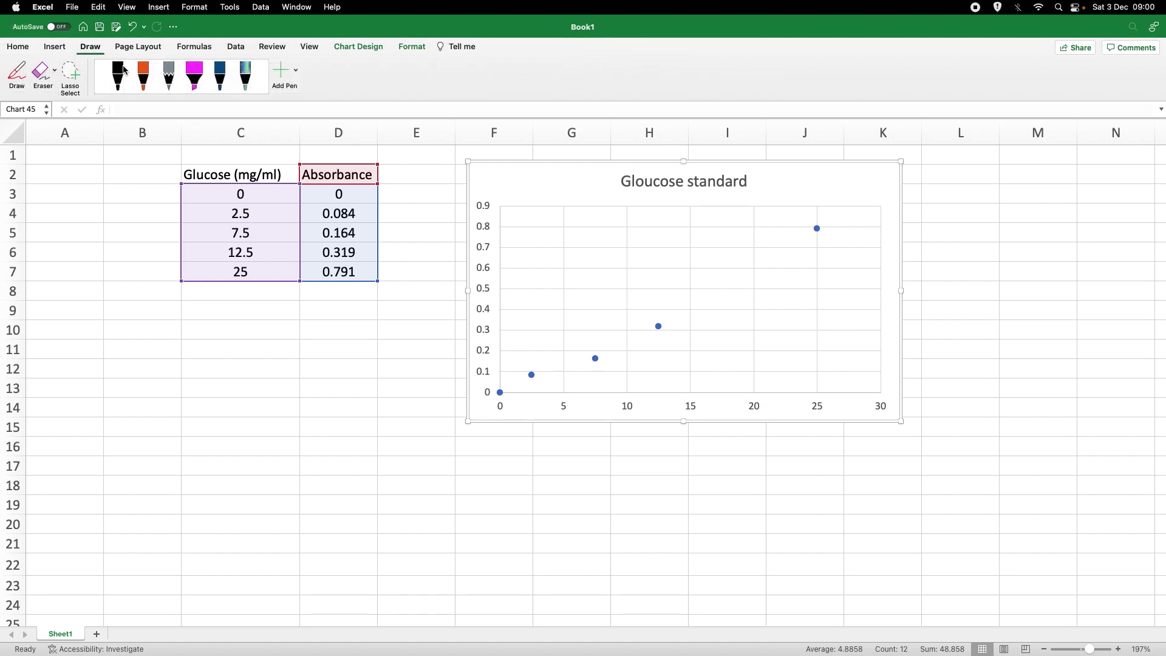
click(124, 85)
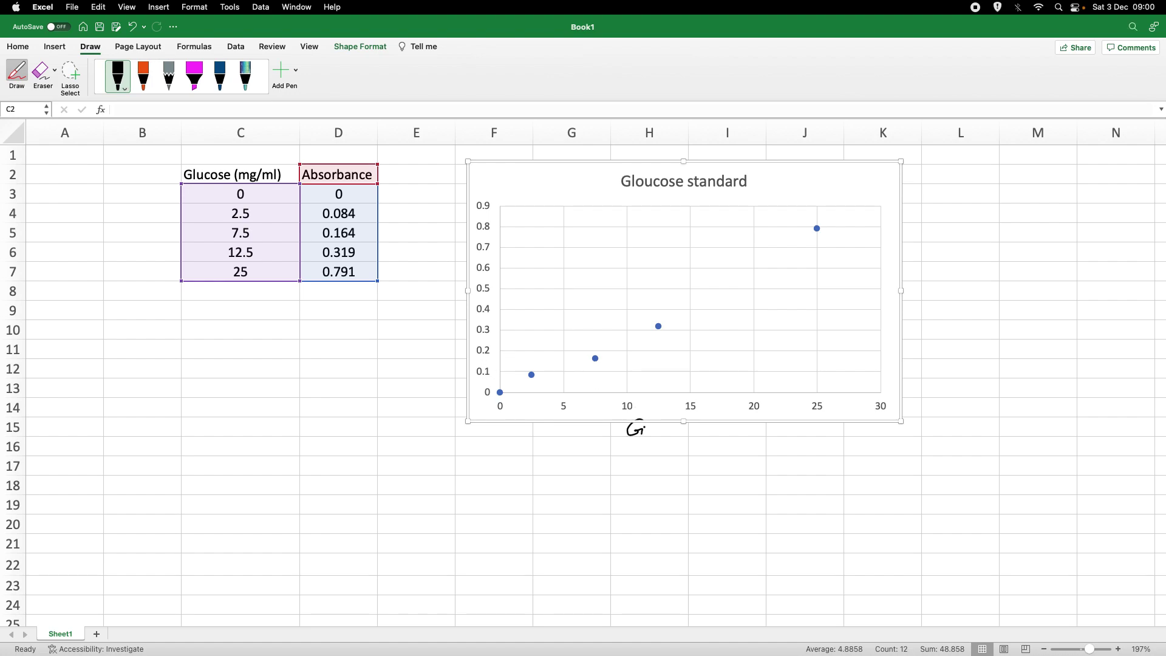
drag(648, 434, 654, 431)
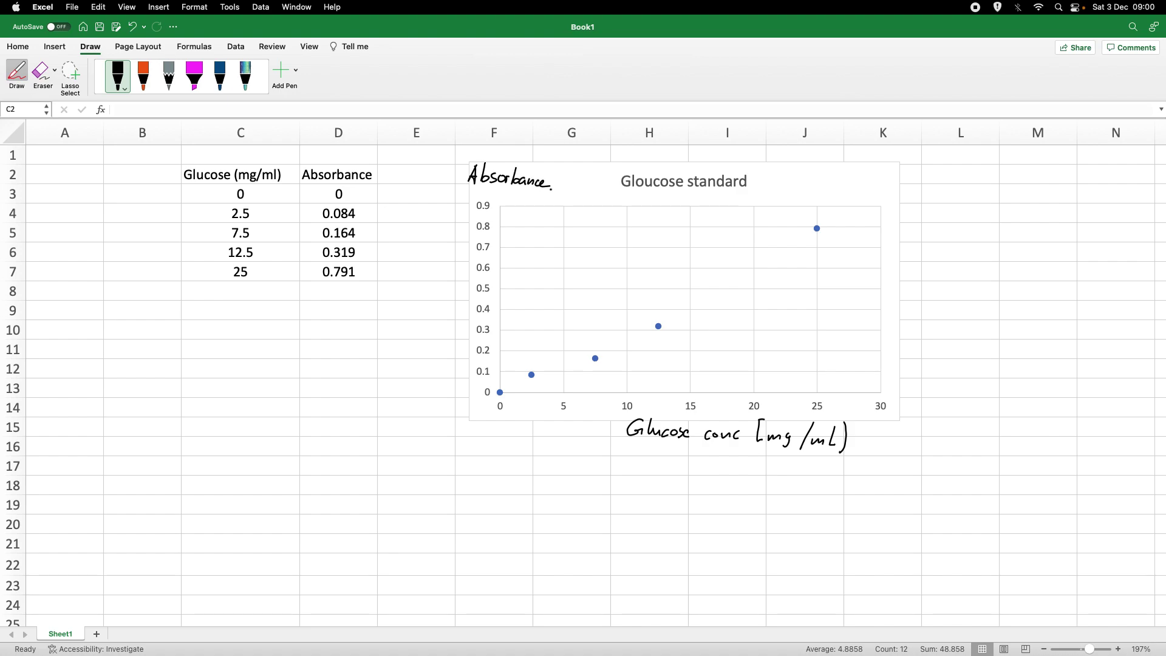
click(131, 27)
click(15, 72)
click(19, 74)
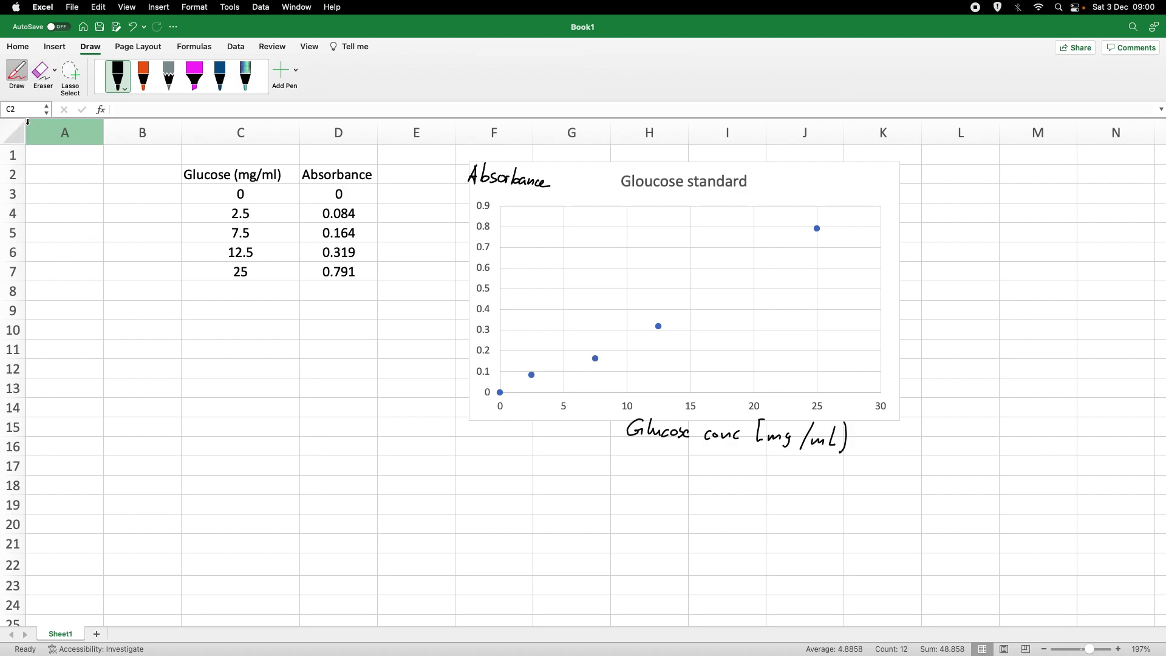
click(17, 71)
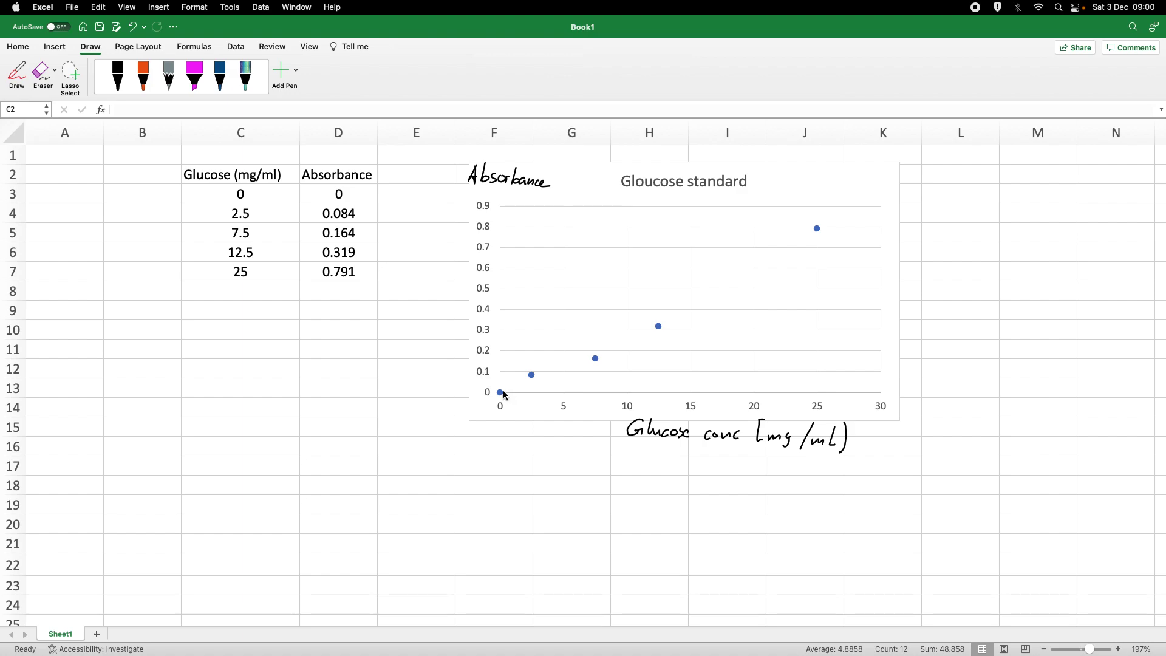
Step: Add a linear trendline to the absorbance series and display its equation and R-squared value on the chart
click(532, 375)
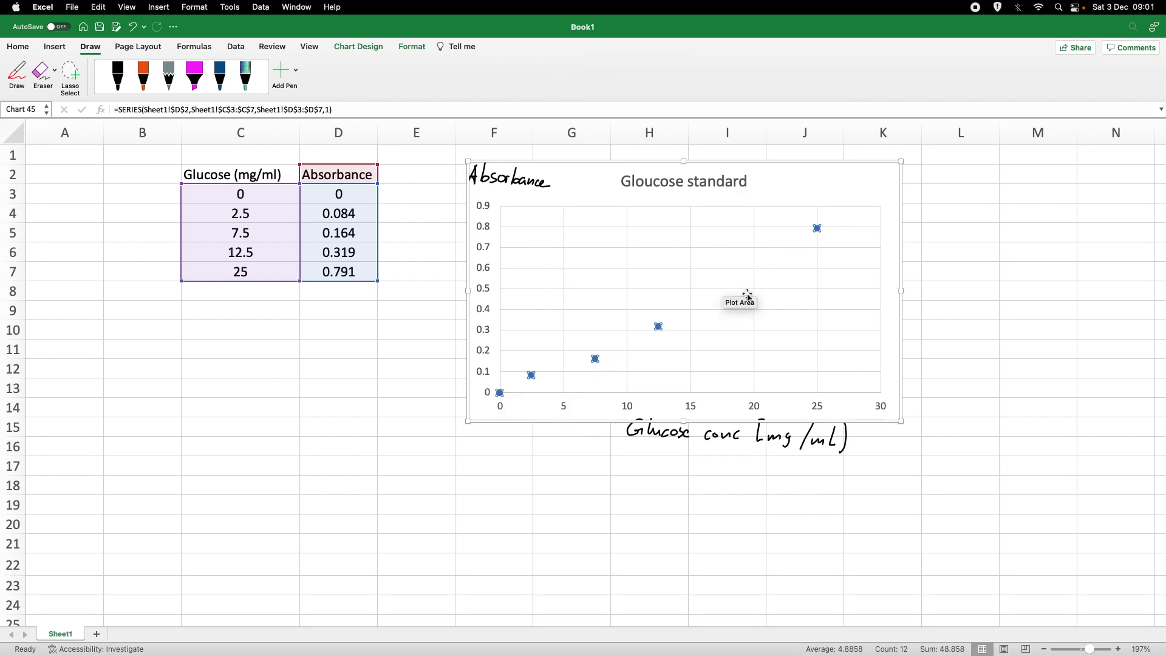
mouse_move(533, 378)
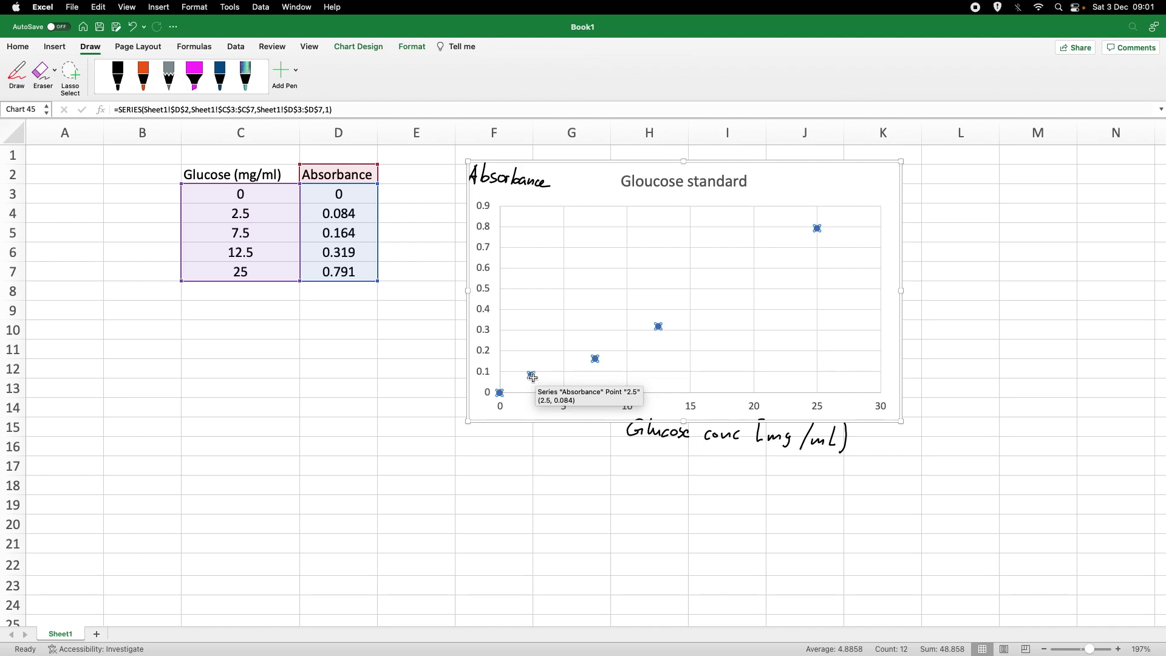
right_click(534, 378)
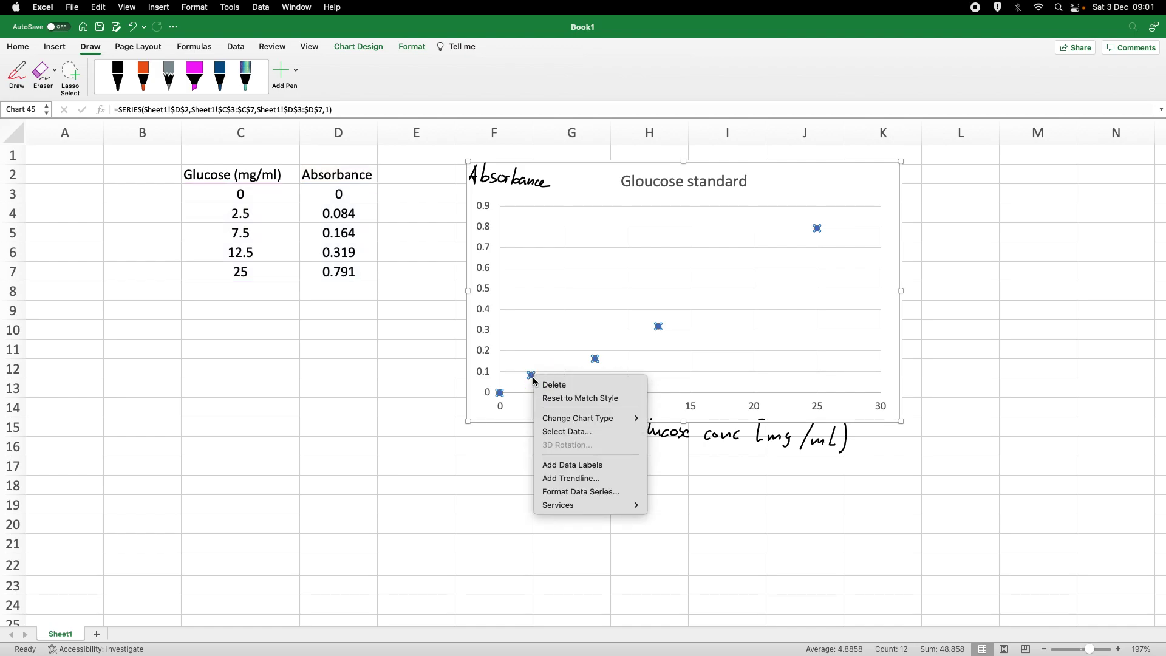
click(569, 480)
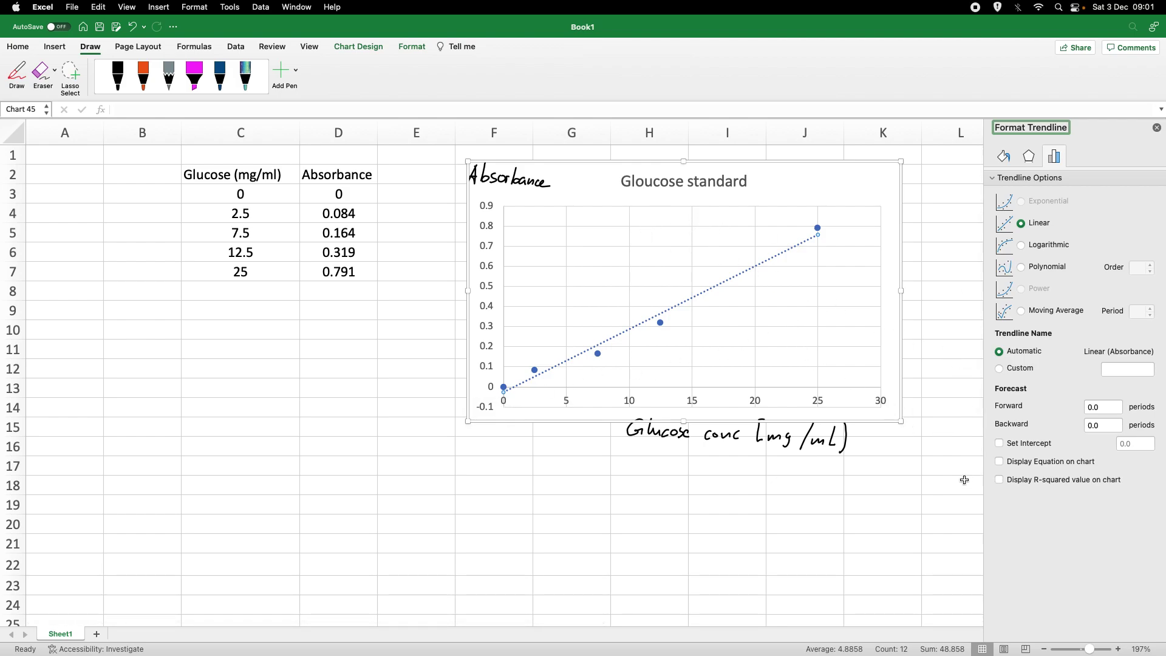
click(1000, 462)
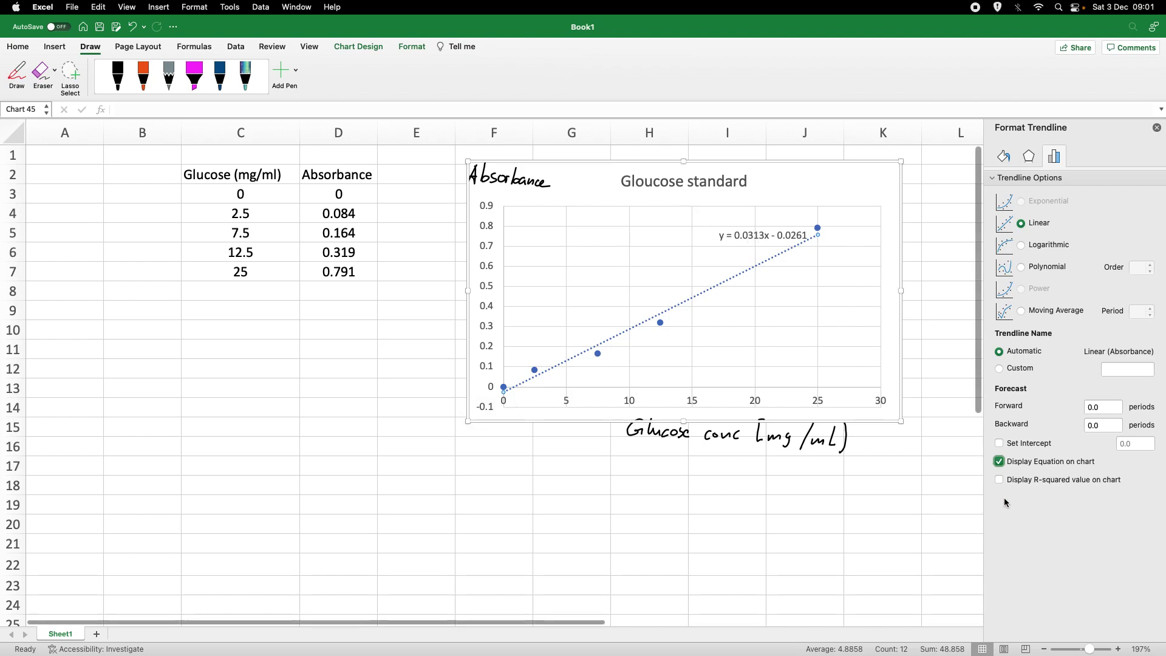
click(999, 481)
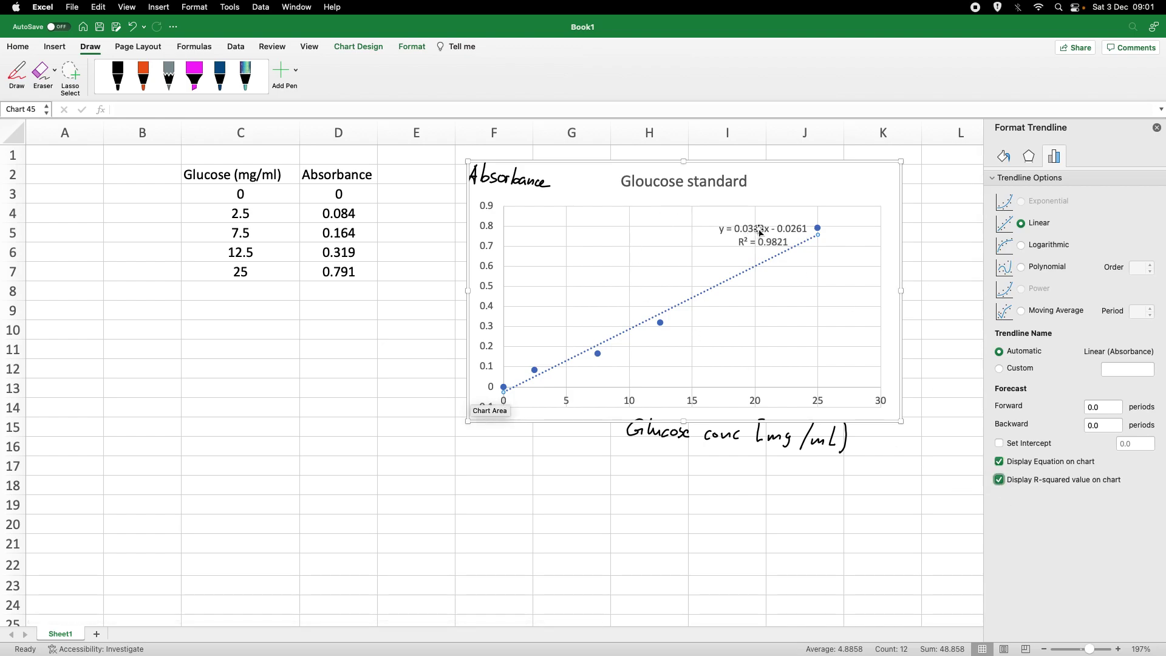
Step: Move the trendline equation label above the plot, clear of the chart title, and close the trendline label formatting options
drag(757, 233, 796, 183)
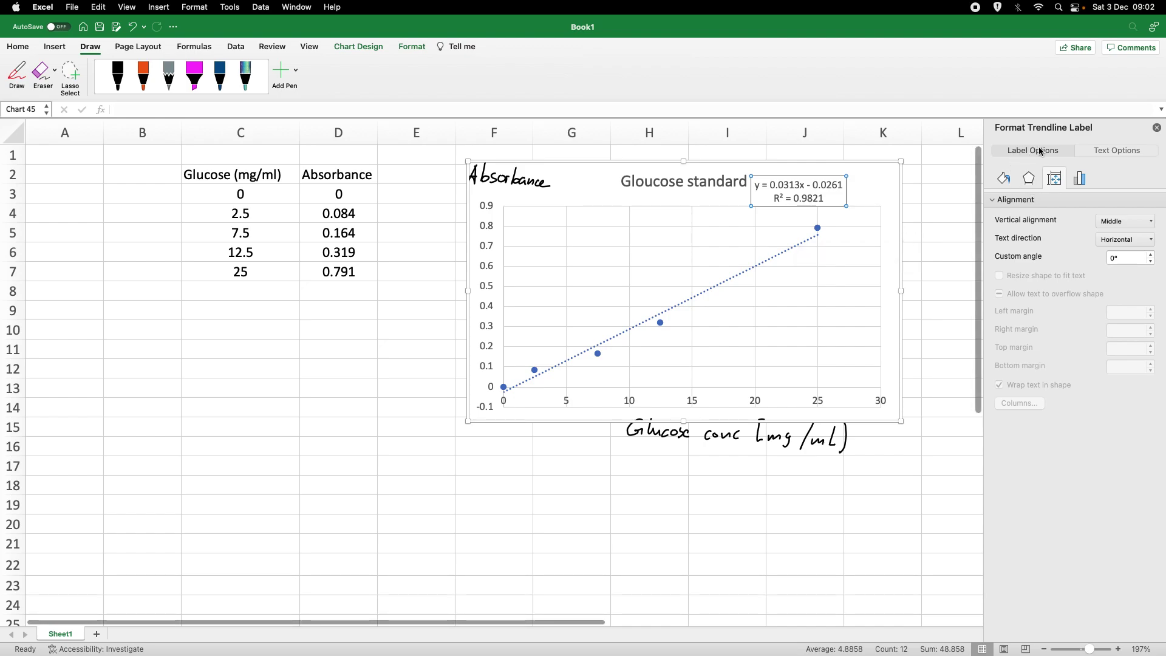
click(1157, 127)
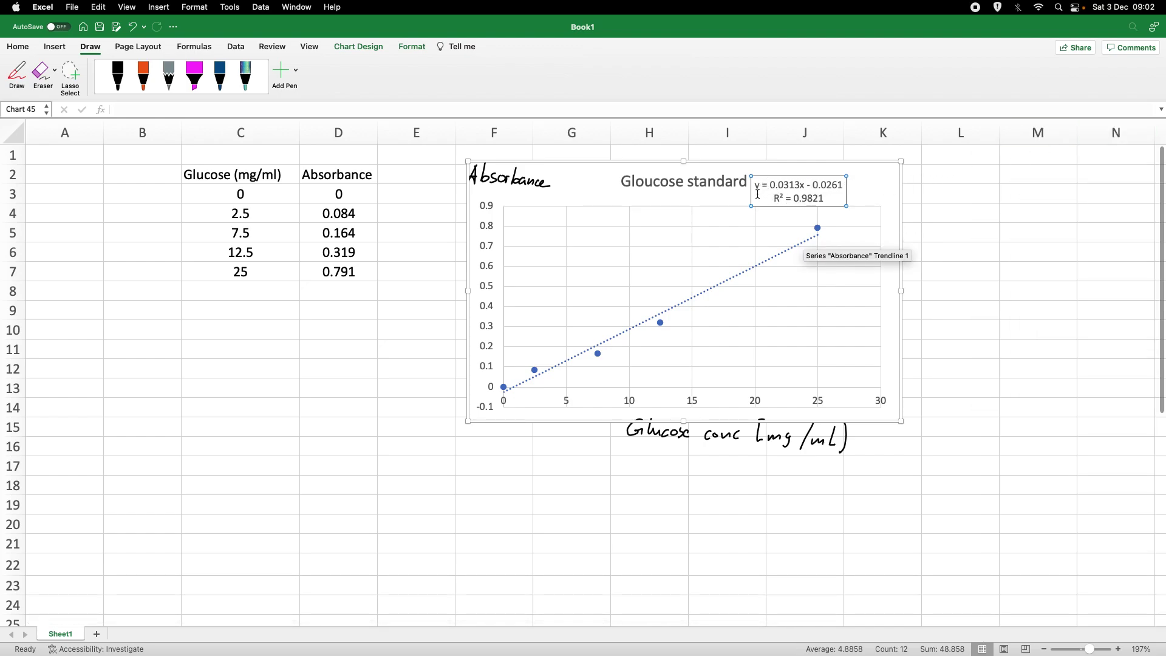
drag(763, 206, 784, 206)
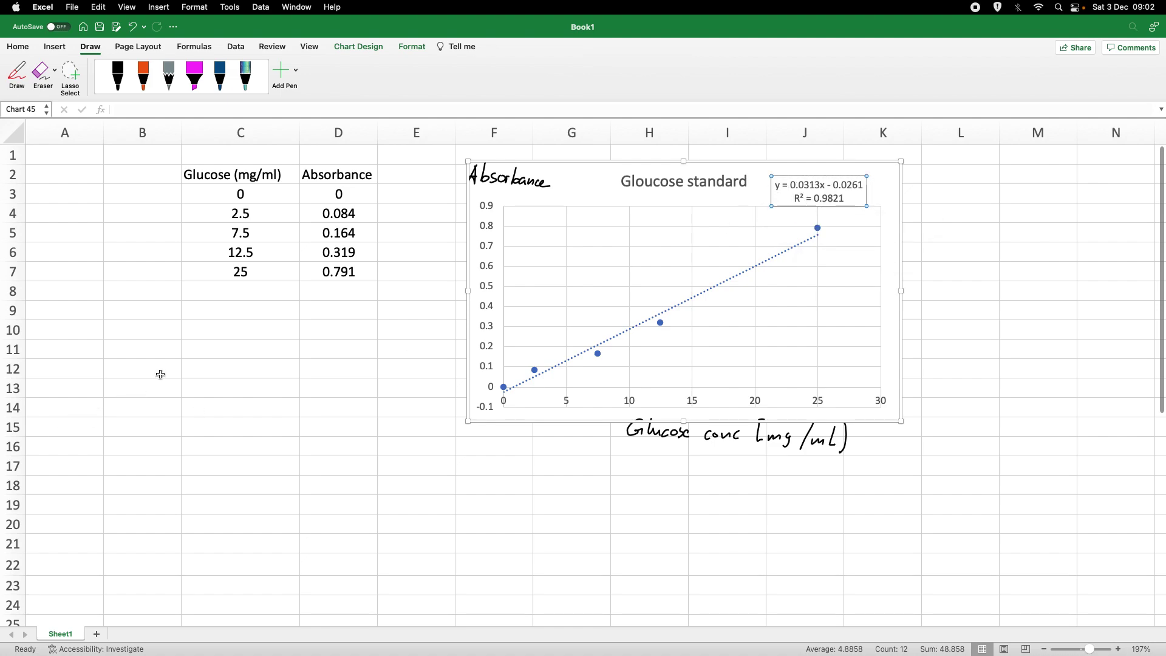
Step: Handwrite the line equation "y = mx + C" in black ink below the data table
click(146, 328)
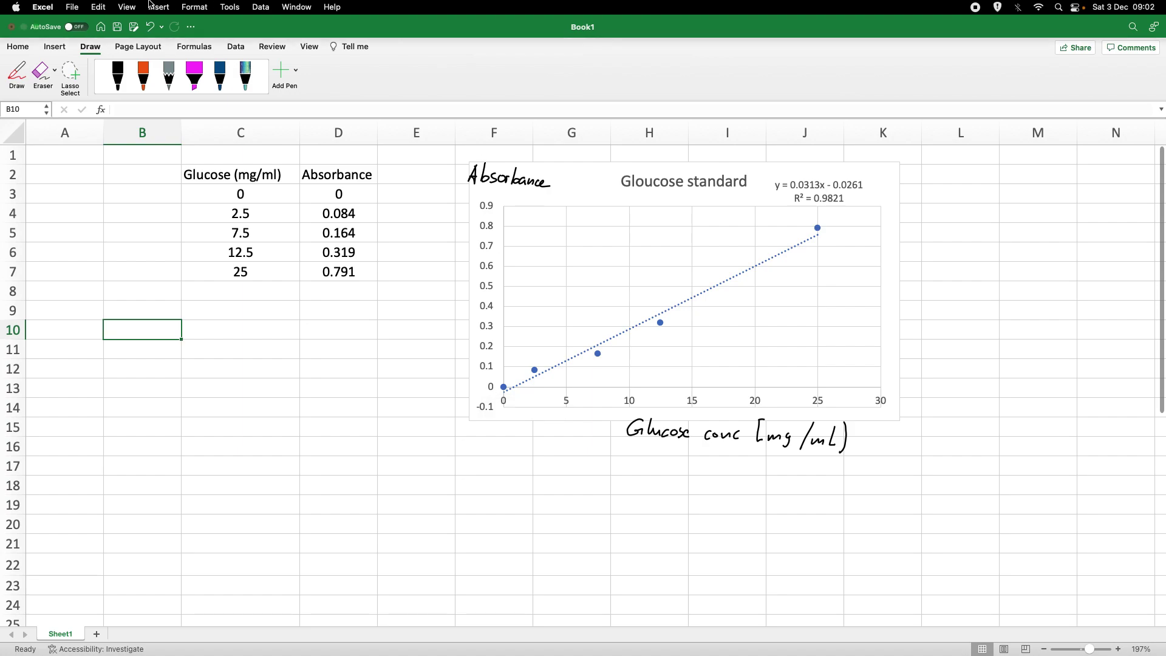
click(117, 85)
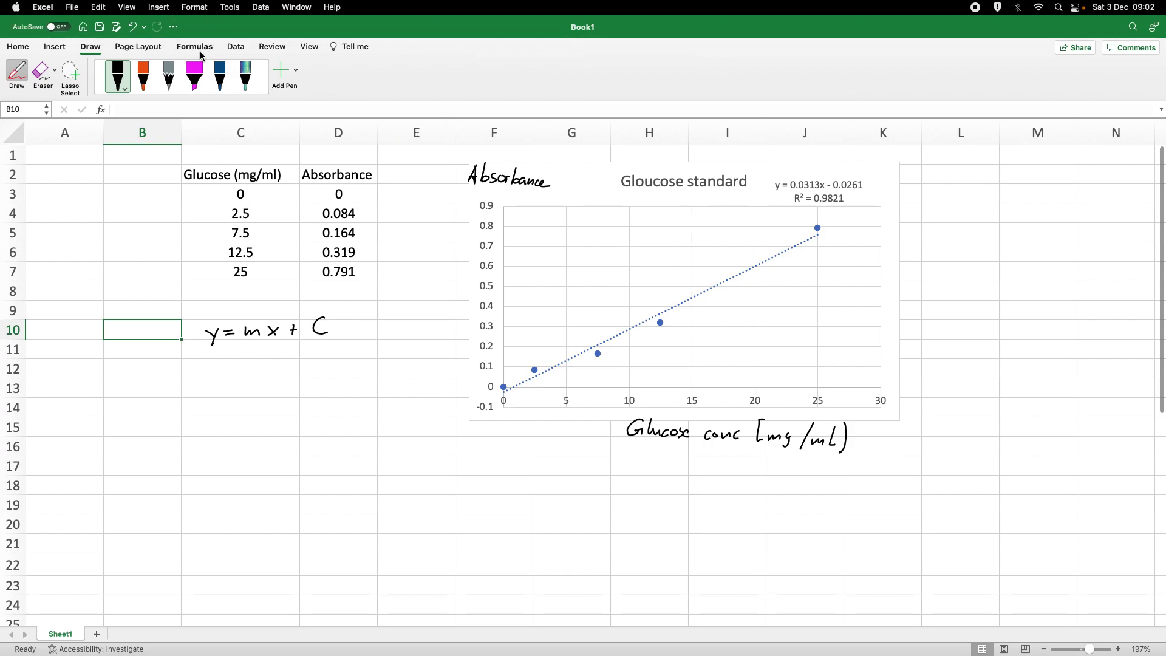
click(12, 78)
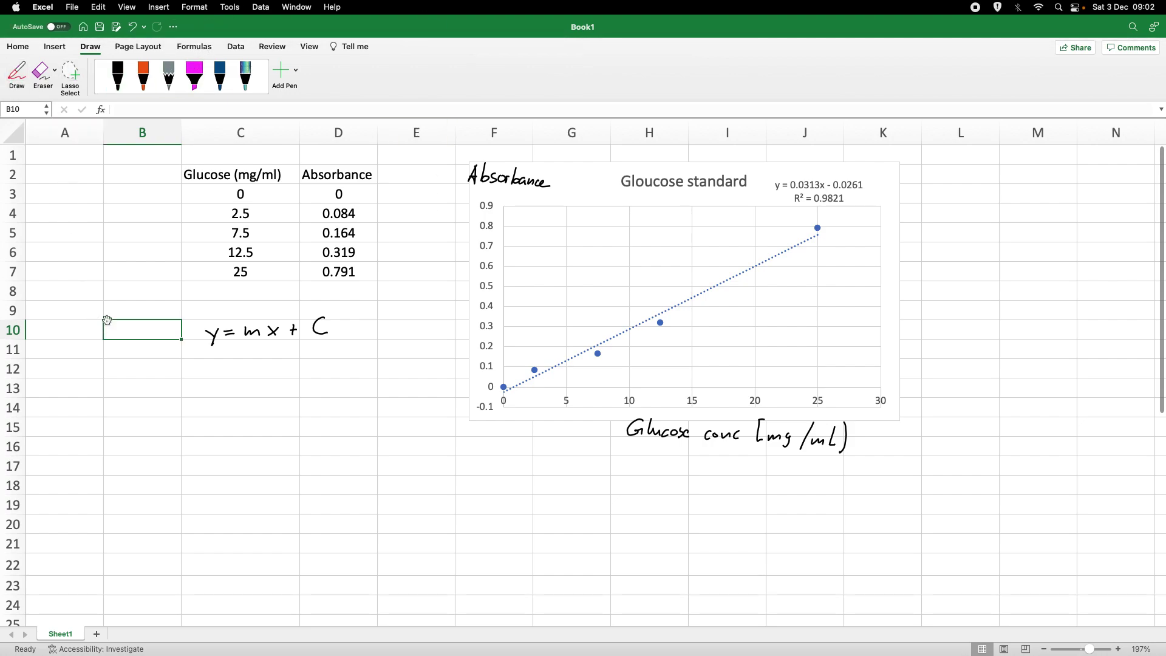
Step: Enter the label "gradient" in cell B12
click(146, 371)
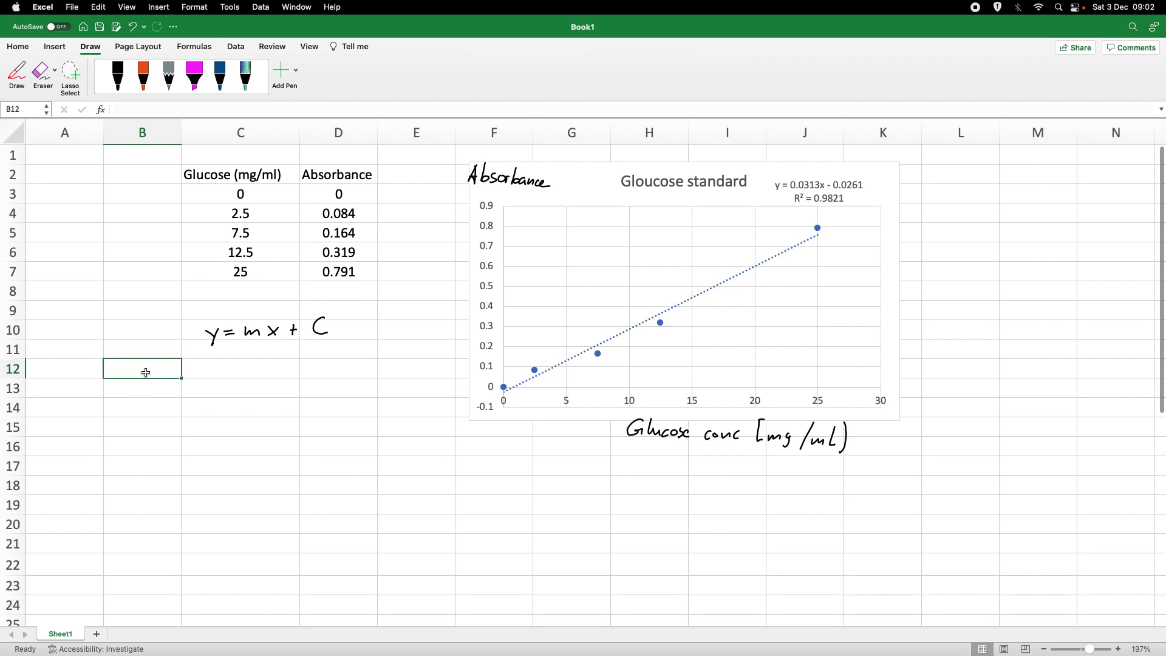
text(gradient)
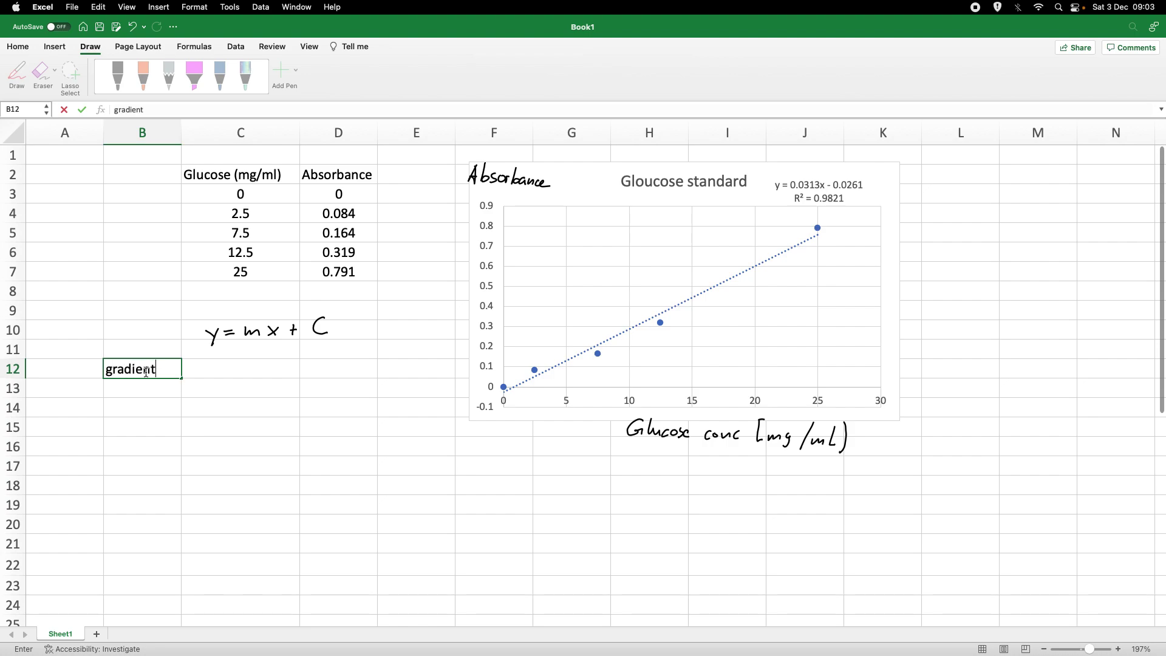
click(229, 371)
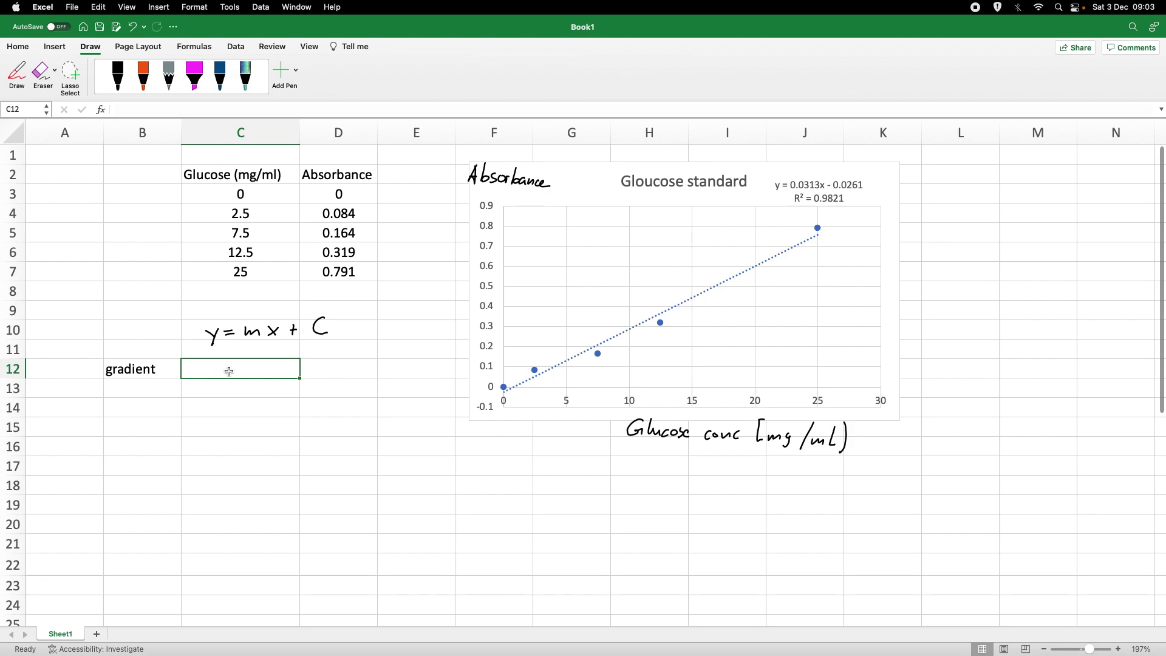
Step: Calculate the gradient in cell C12 with =SLOPE(D3:D7,C3:C7), using absorbance as the known y values and glucose as the known x values
text(=)
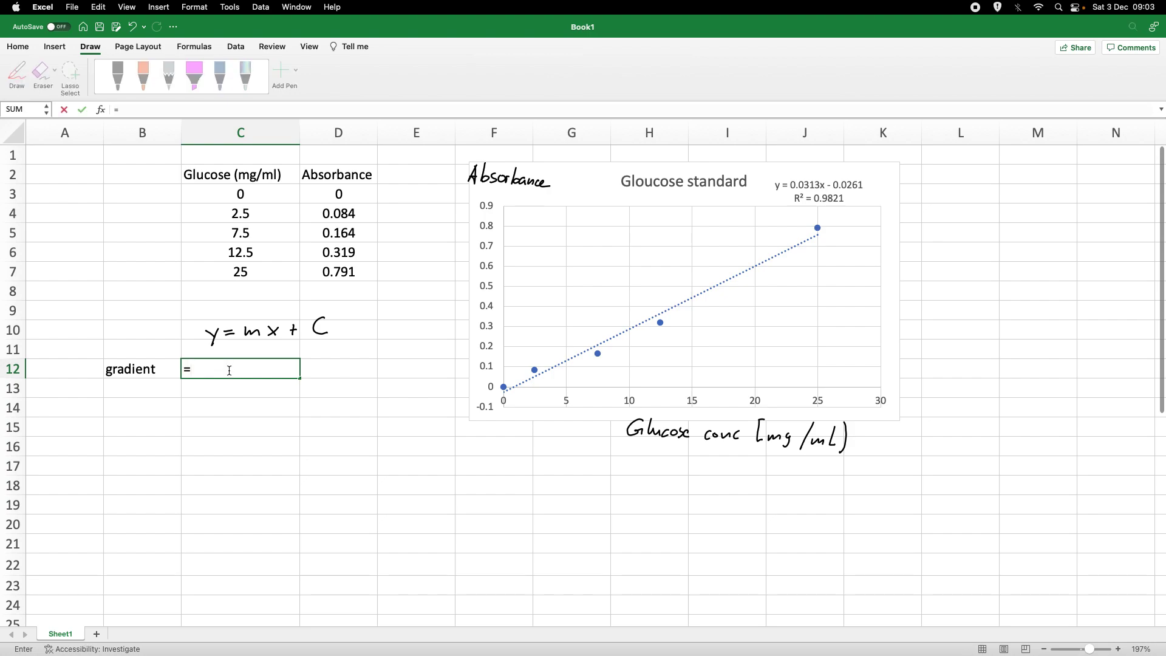
text(slo)
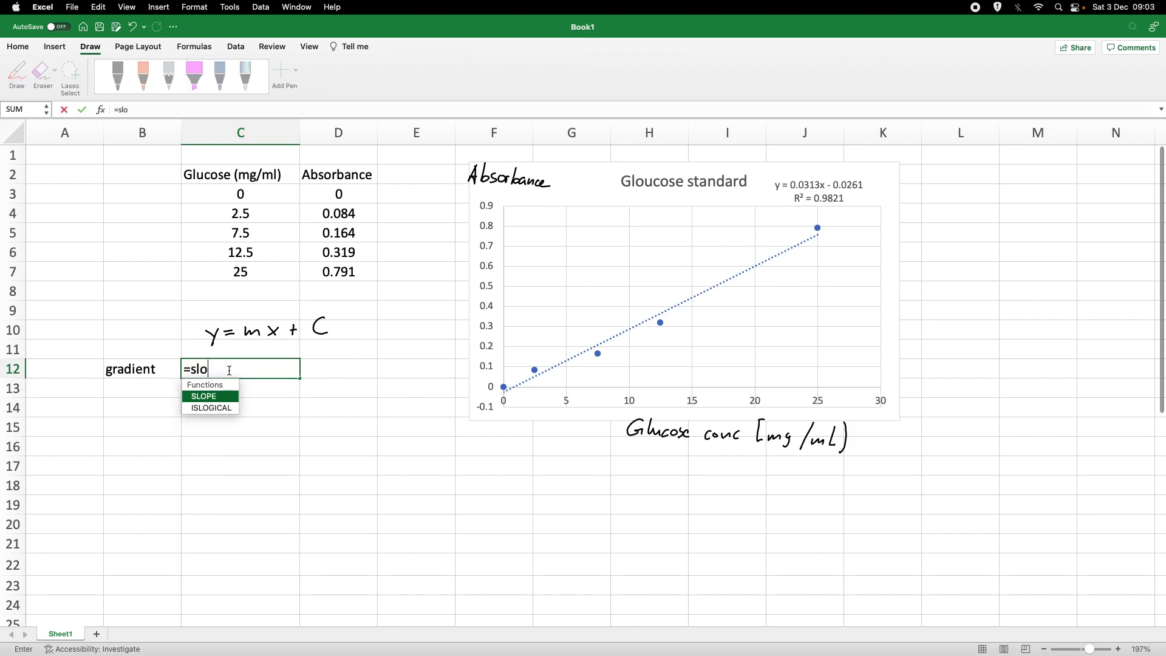
double_click(210, 396)
click(218, 395)
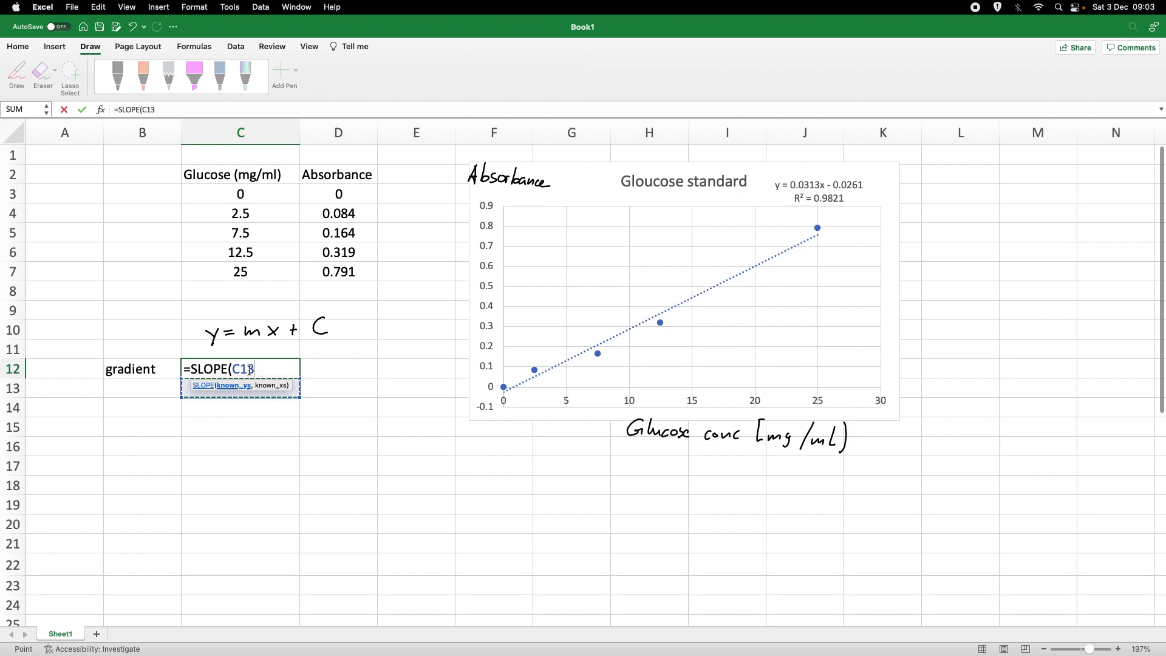
key(BackSpace)
key(BackSpace)
key(BackSpace)
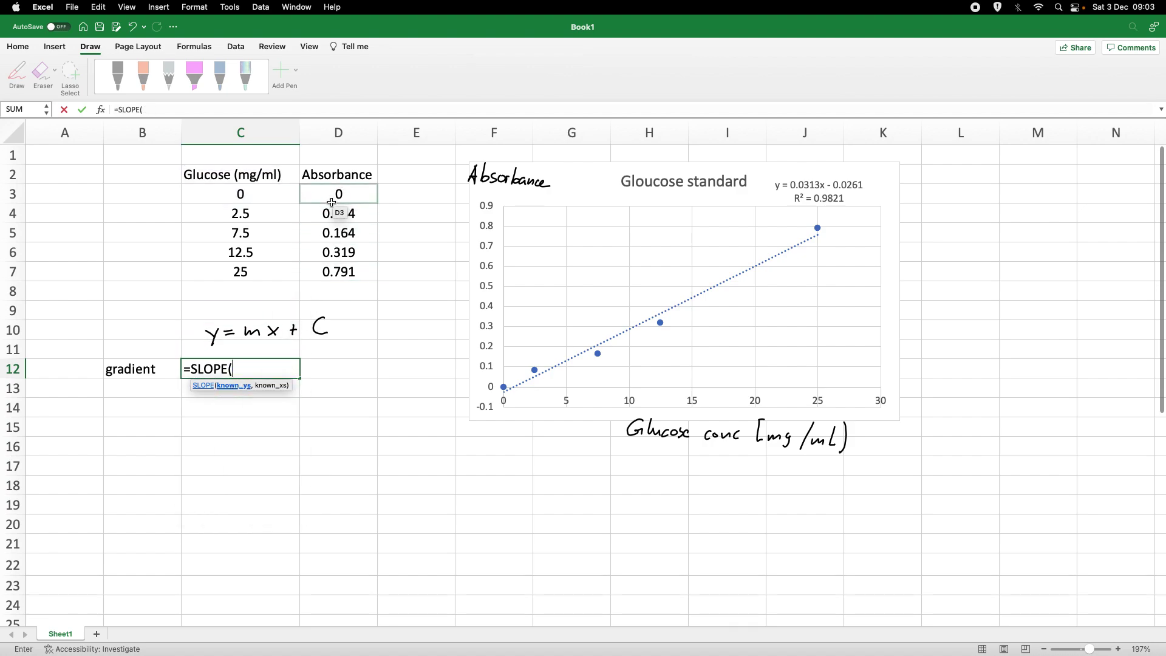
drag(339, 194, 328, 259)
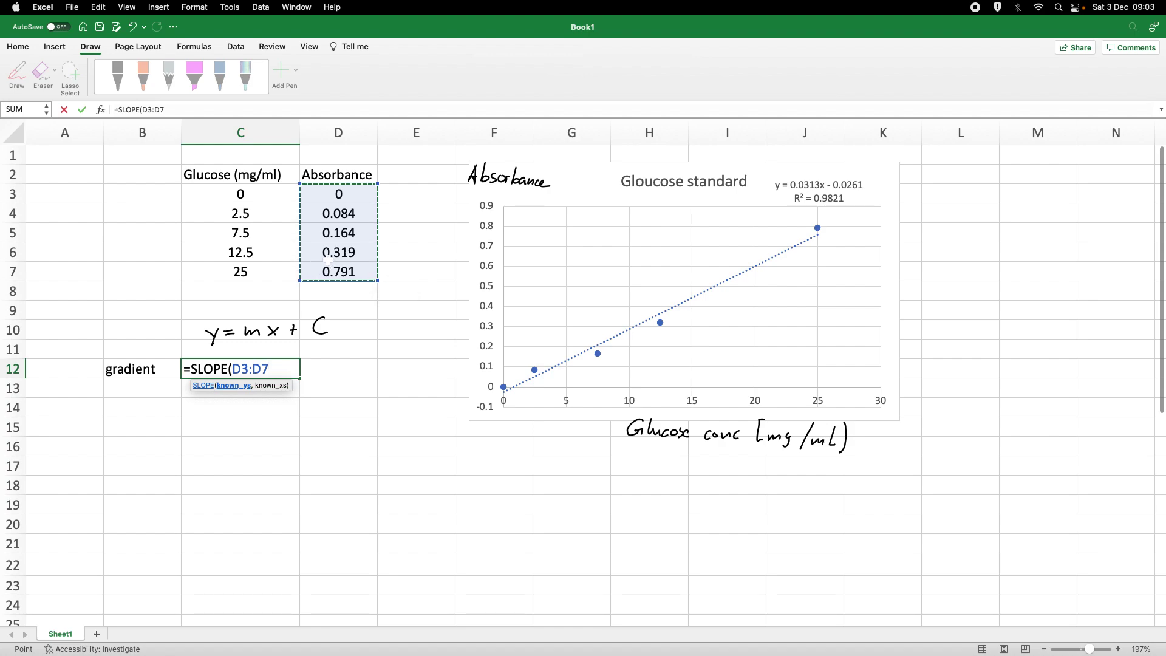
text(,)
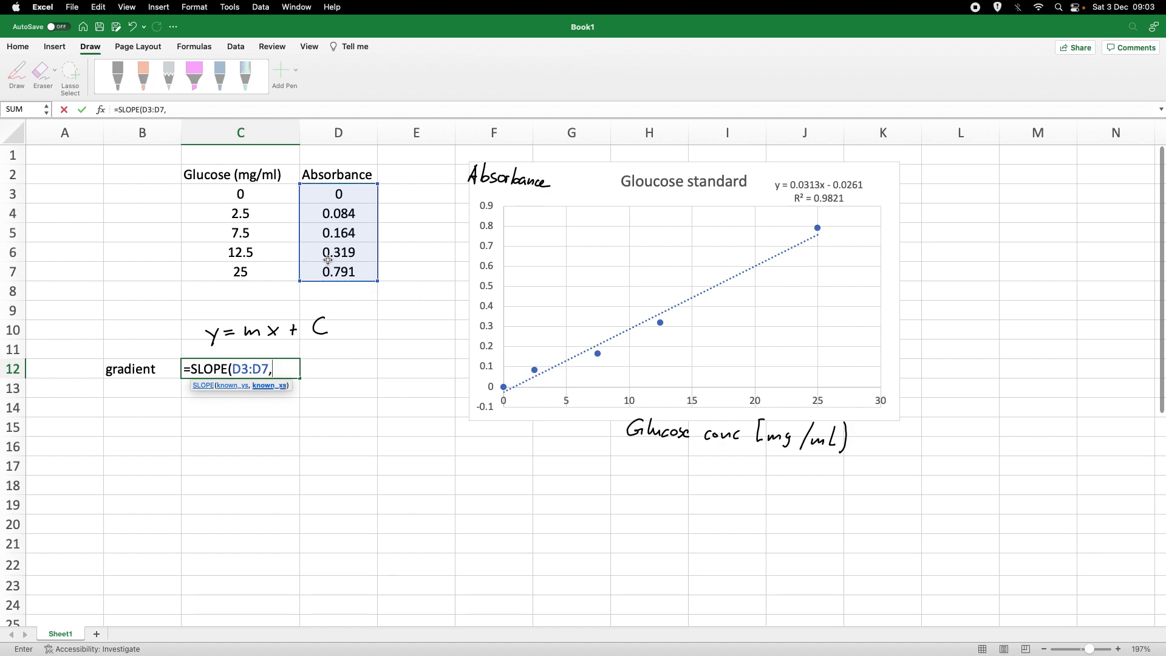
drag(253, 194, 244, 264)
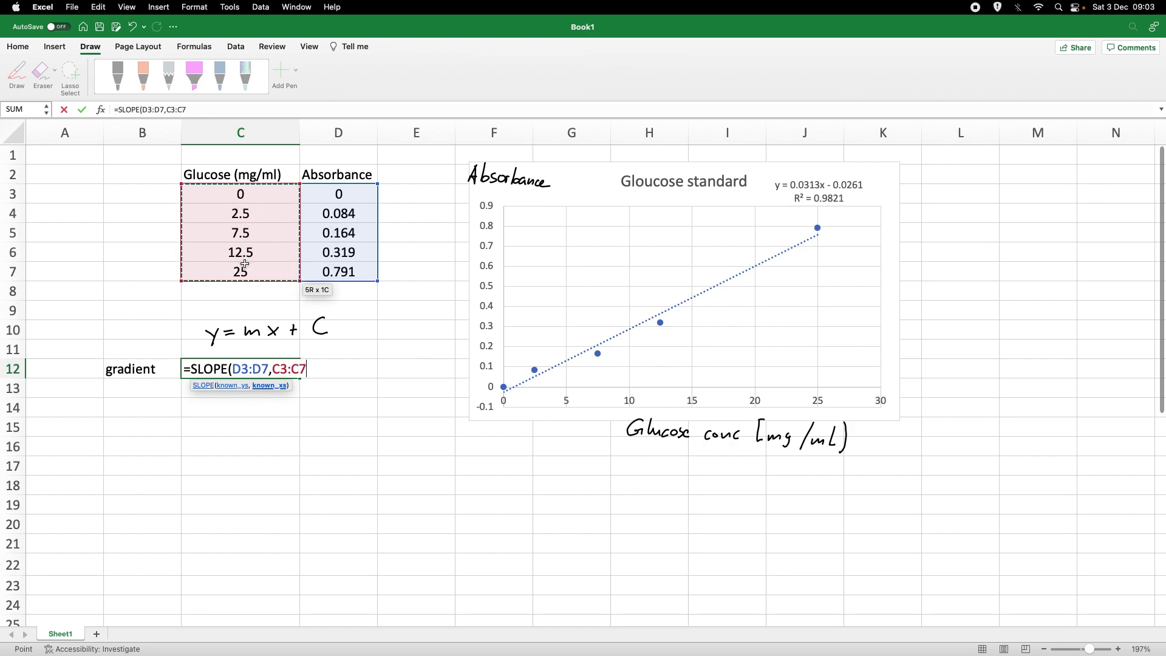
text())
key(Return)
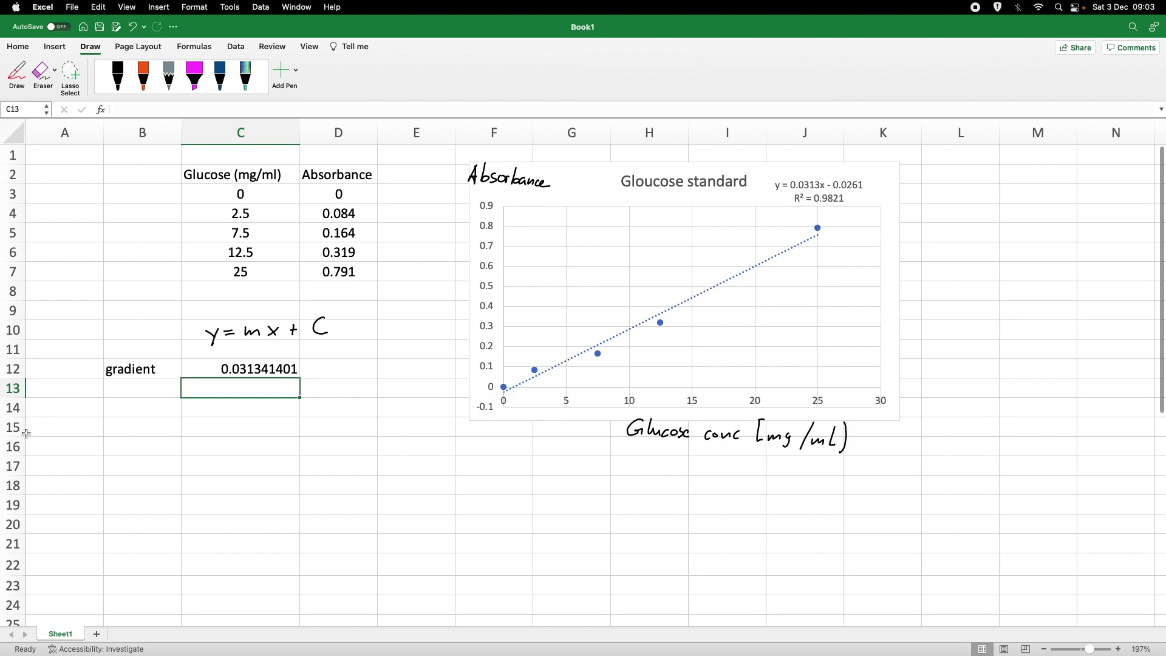
Step: Enter the label "intercept" in cell B13, below the gradient label
click(140, 389)
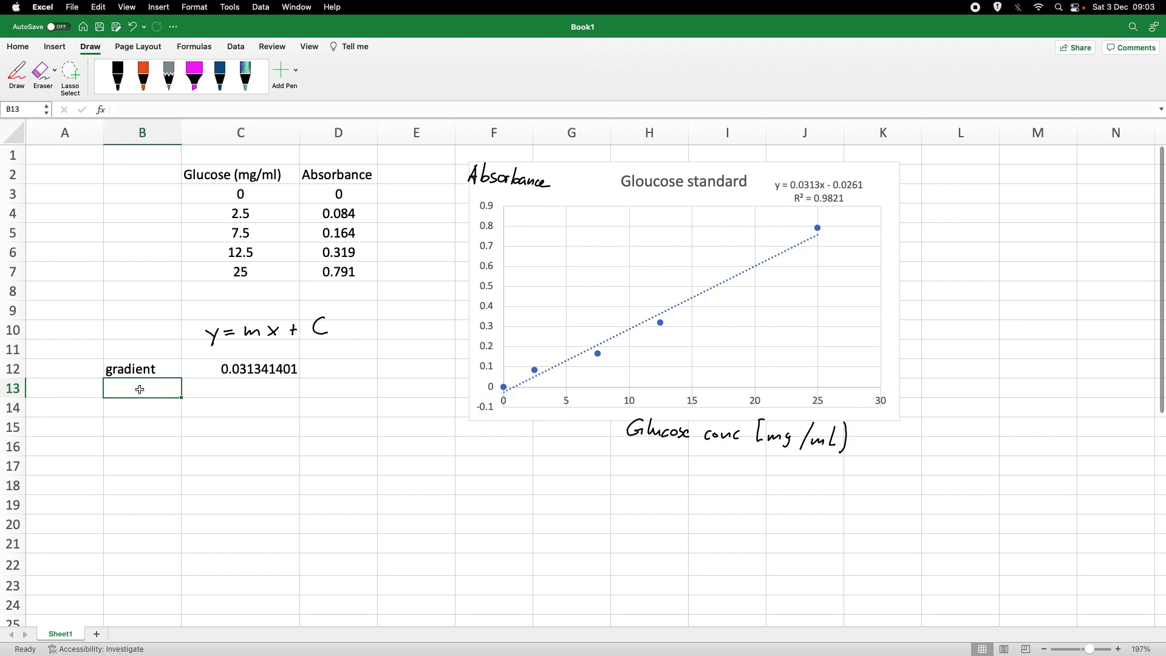
text(in)
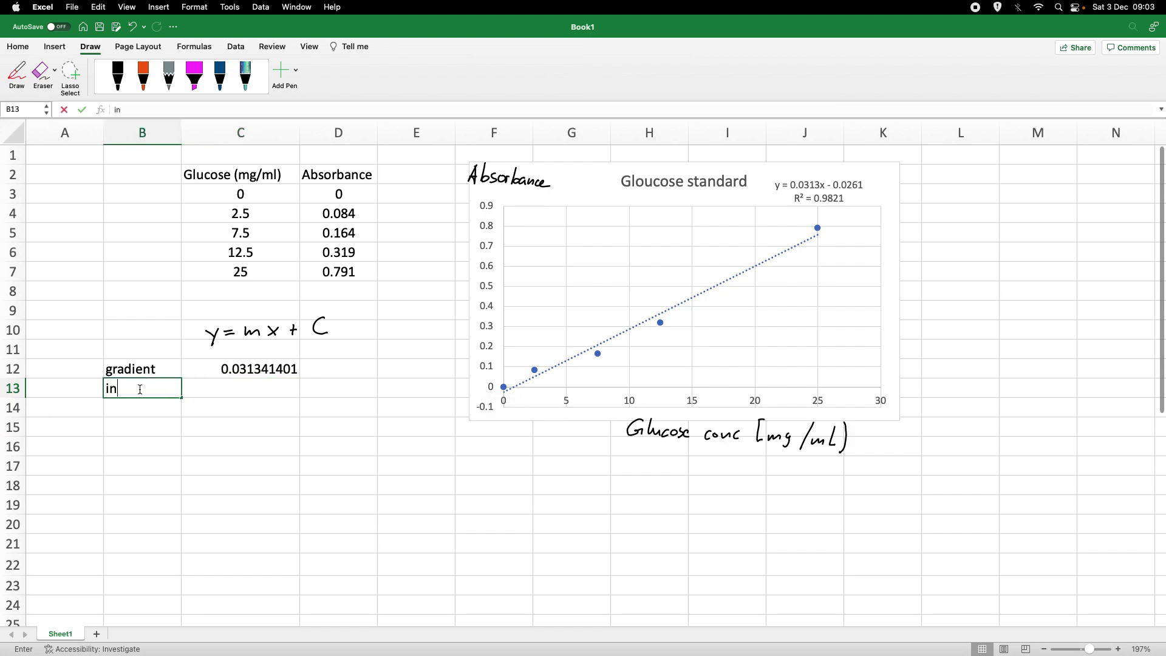
text(tercept)
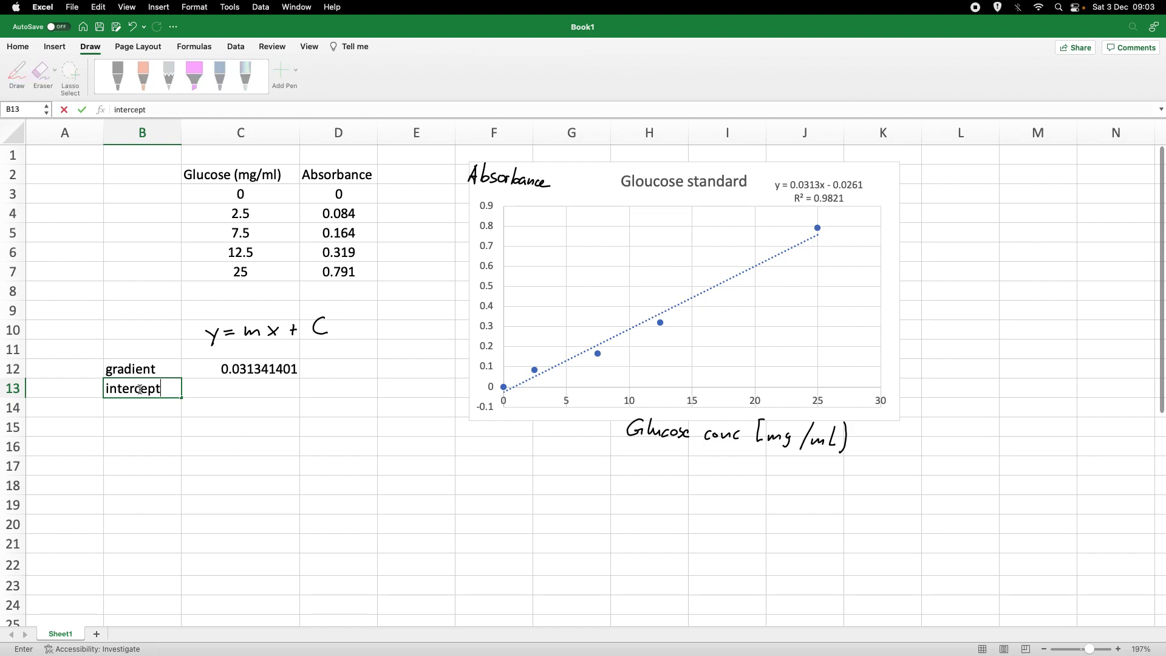
Step: Calculate the intercept in cell C13 with =INTERCEPT(D3:D7,C3:C7), using the absorbance and glucose values
click(217, 392)
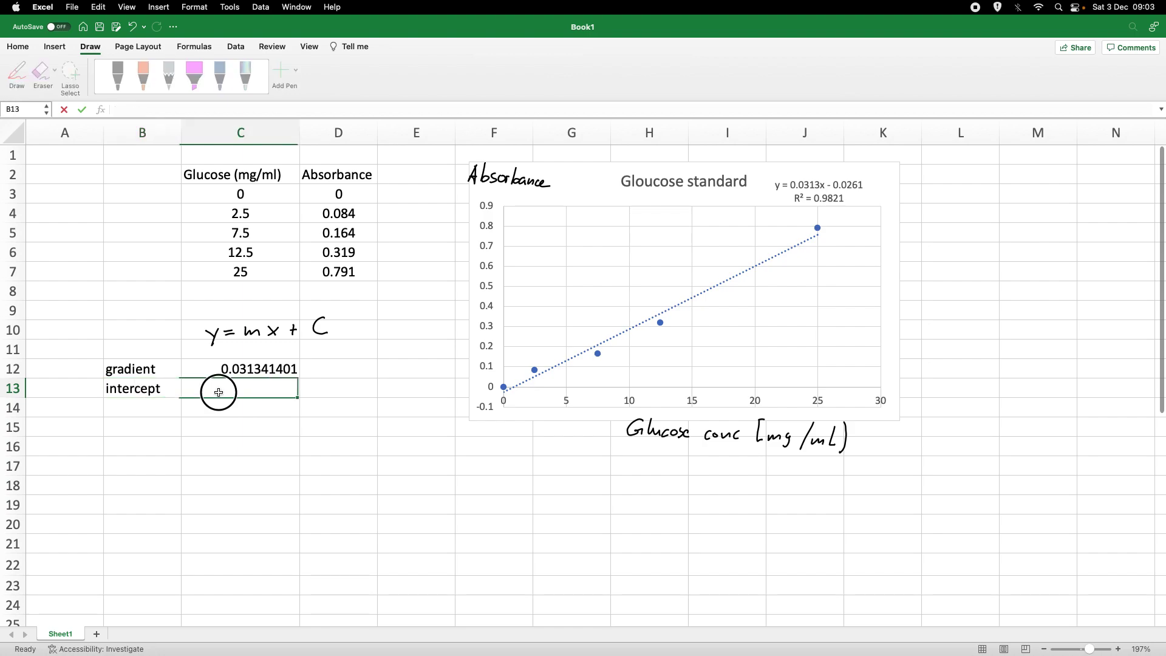
text(=inter)
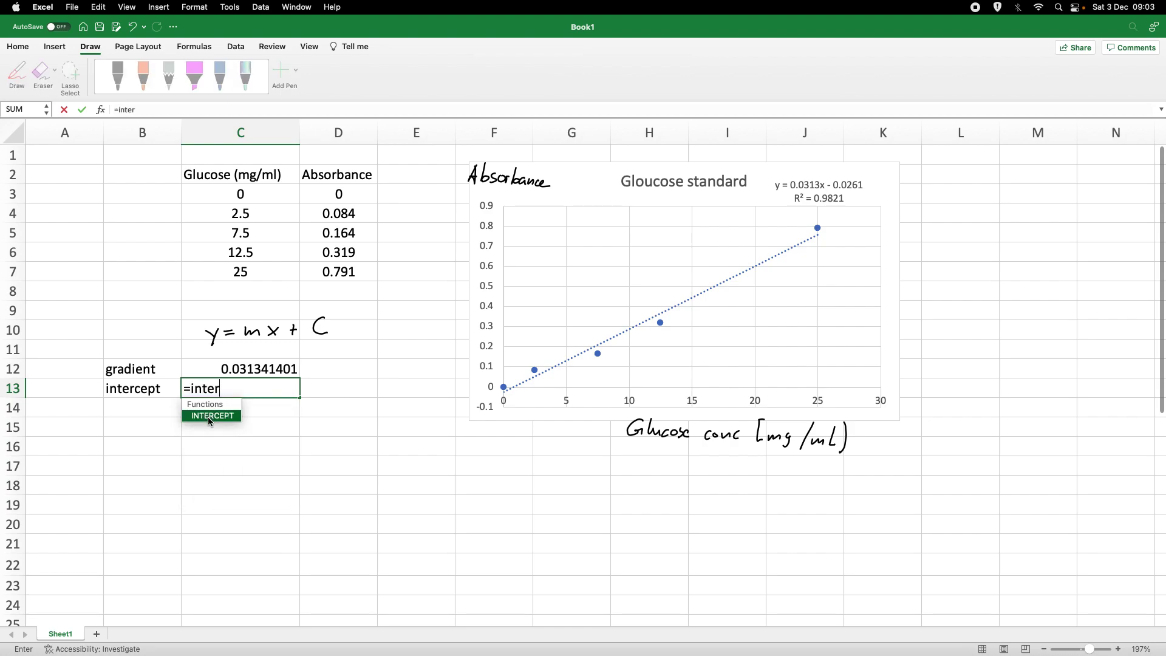
double_click(208, 417)
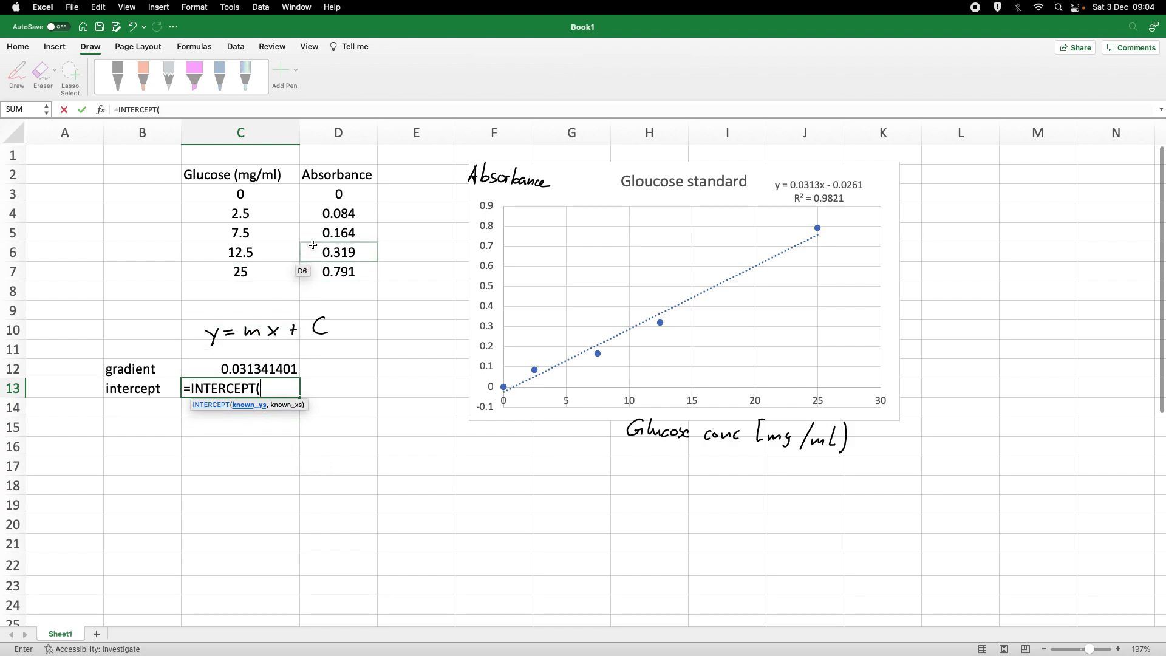
drag(340, 192, 333, 265)
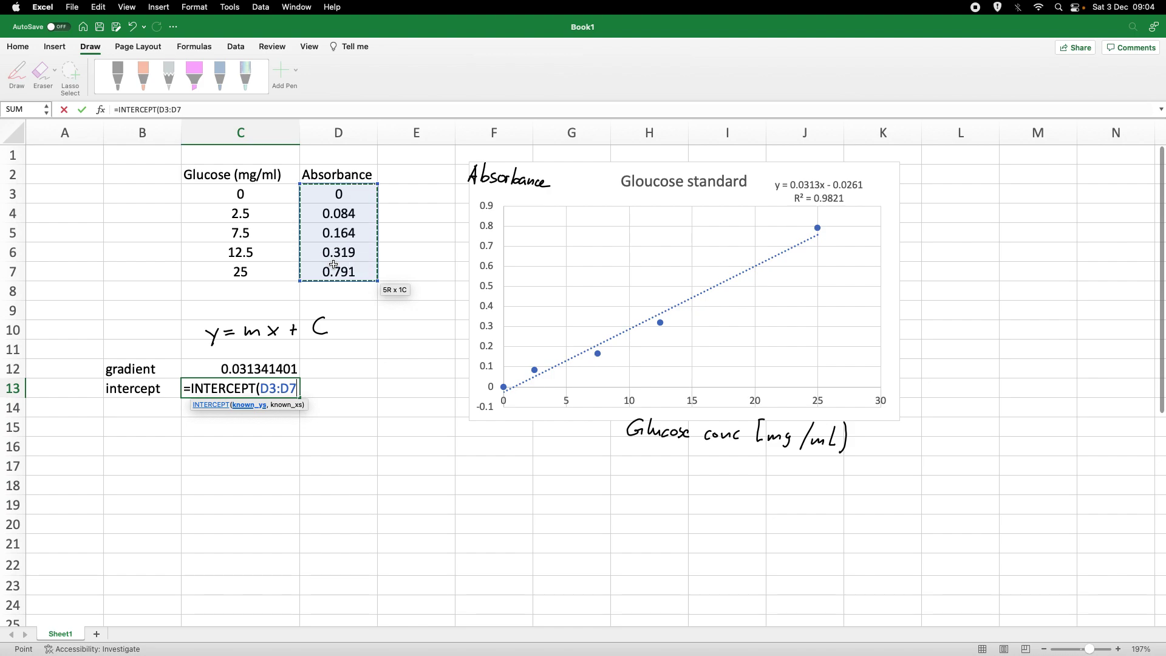
text(,)
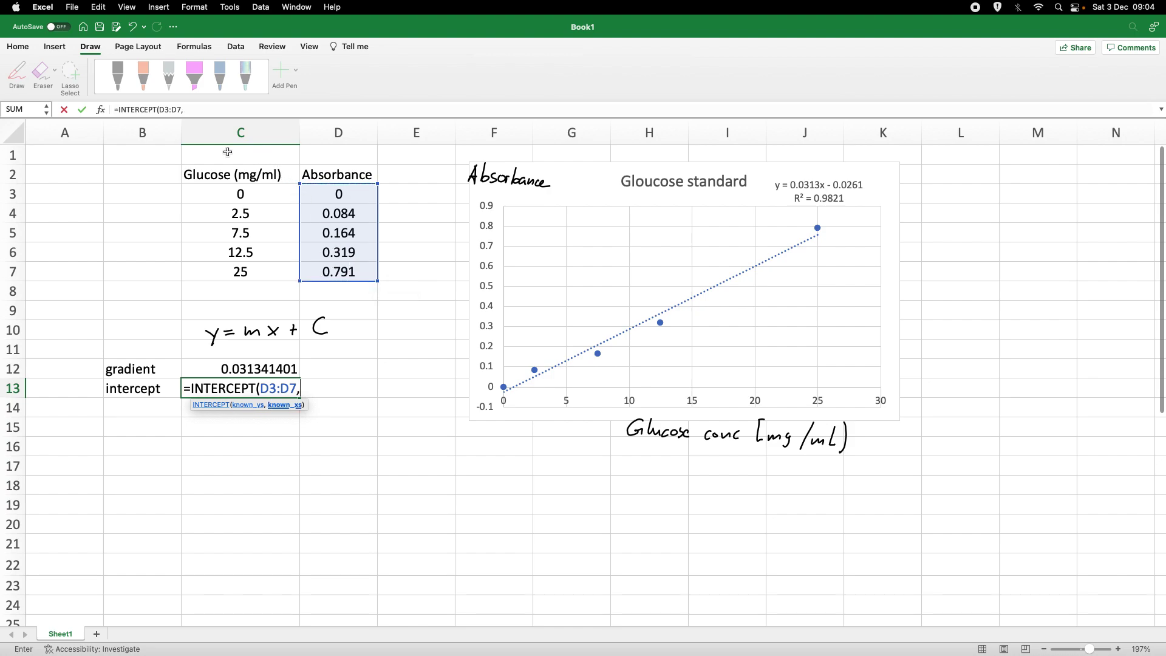
drag(232, 195, 233, 265)
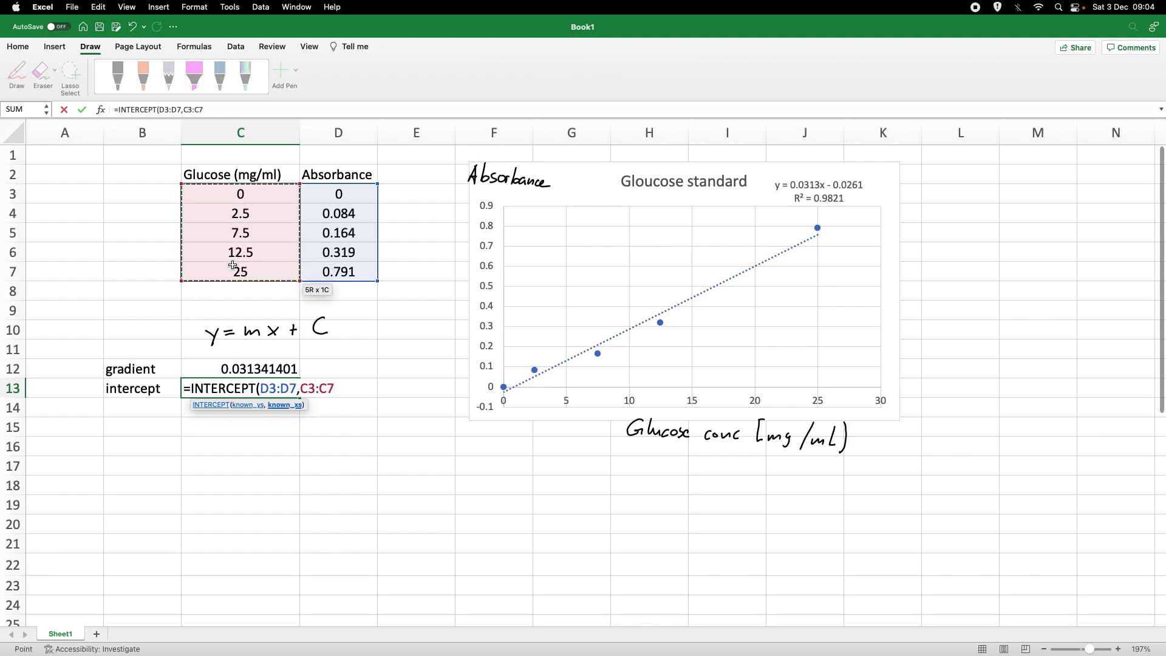
text())
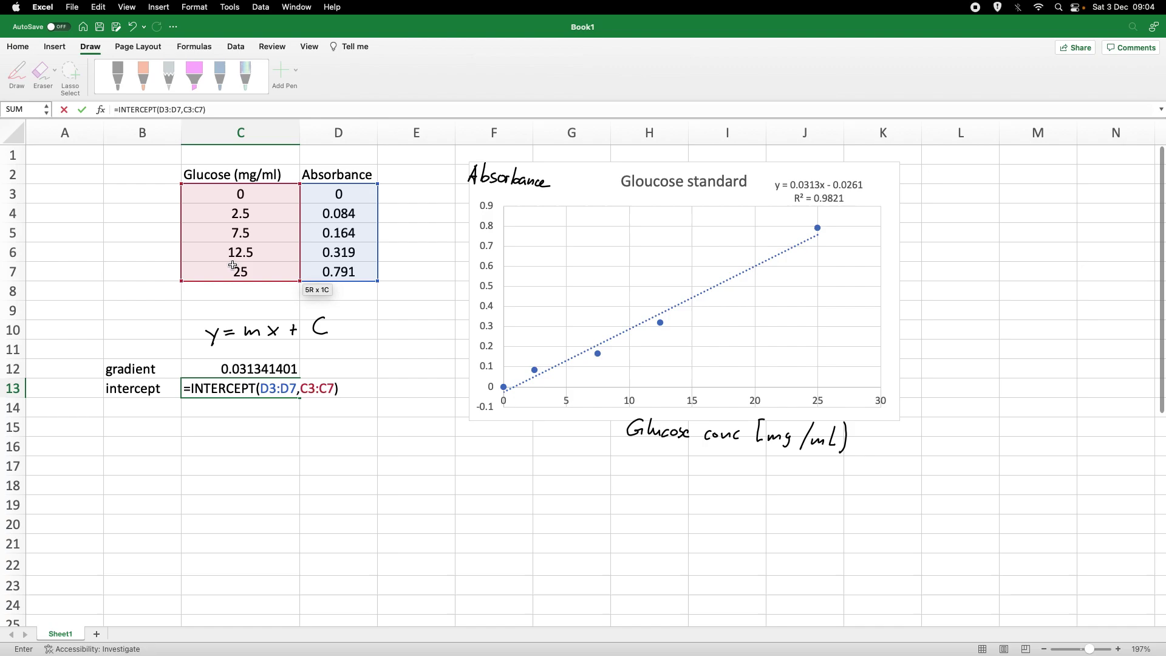
key(Return)
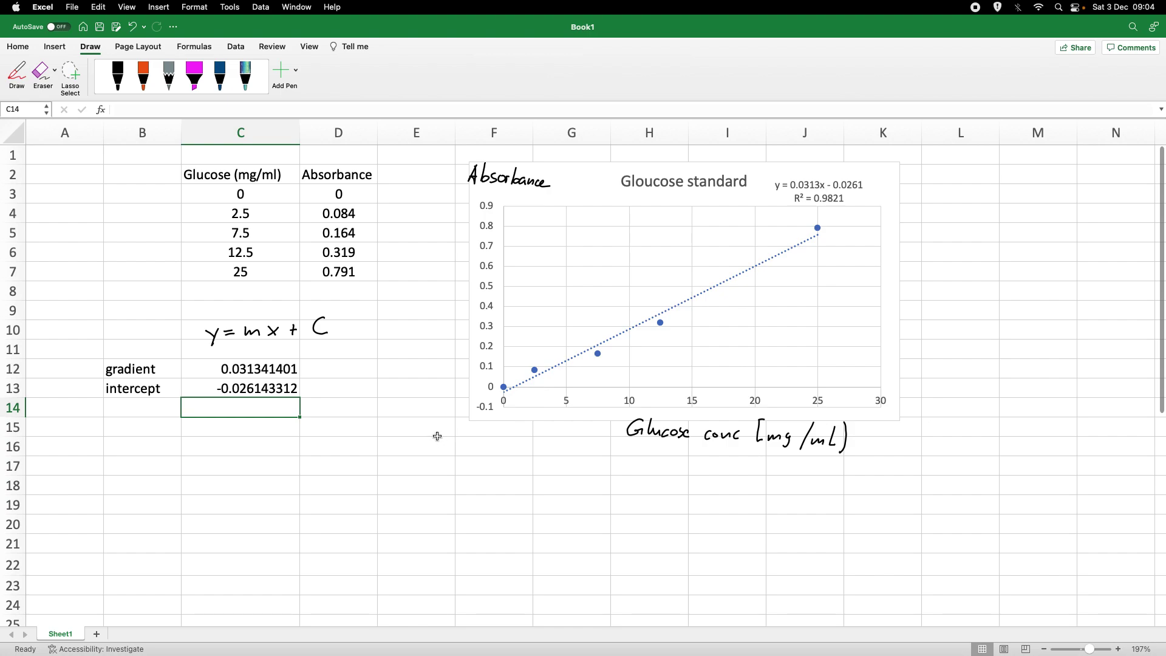
Step: Handwrite the sample reading "40 µL → 0.543" in black ink below the intercept row
click(105, 433)
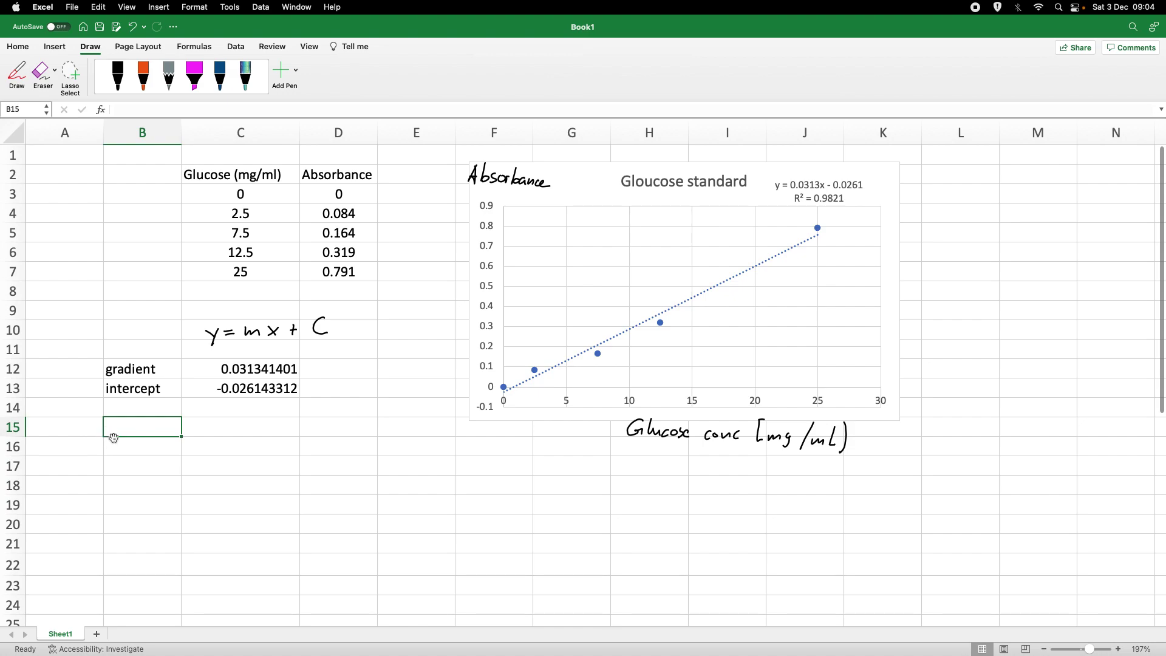
click(118, 76)
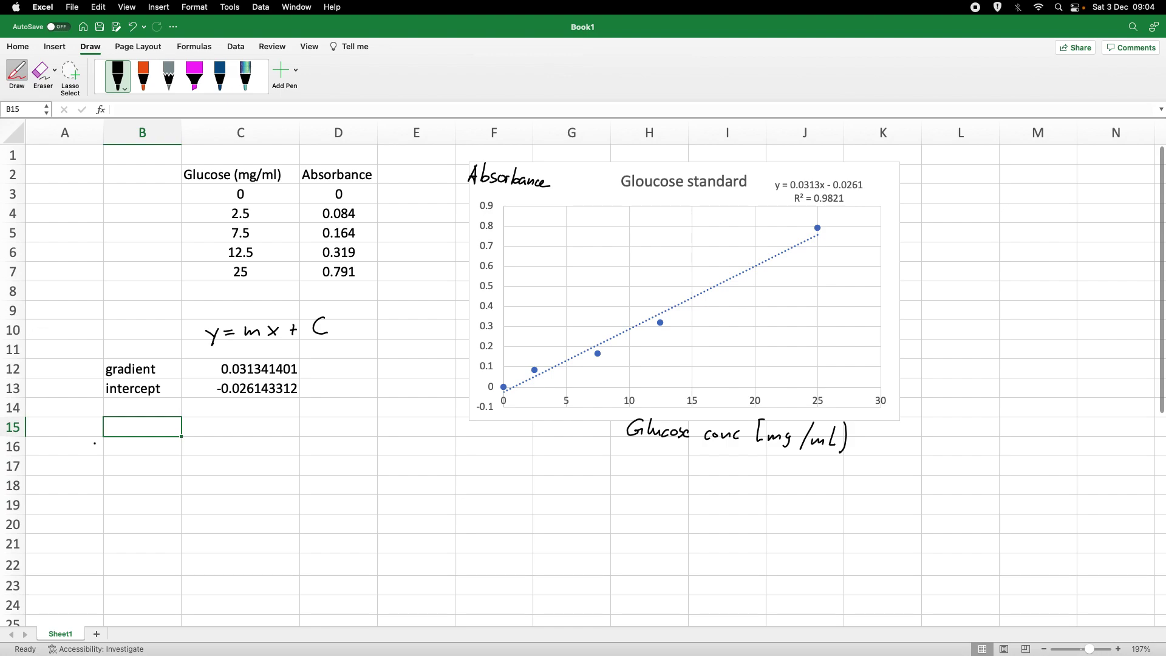
mouse_move(102, 442)
mouse_down()
mouse_move(100, 458)
mouse_move(109, 456)
mouse_up()
mouse_move(107, 448)
mouse_down()
mouse_move(106, 465)
mouse_move(123, 447)
mouse_move(125, 472)
mouse_move(223, 449)
mouse_move(243, 458)
mouse_move(255, 444)
mouse_move(276, 452)
mouse_move(265, 457)
mouse_up()
click(237, 456)
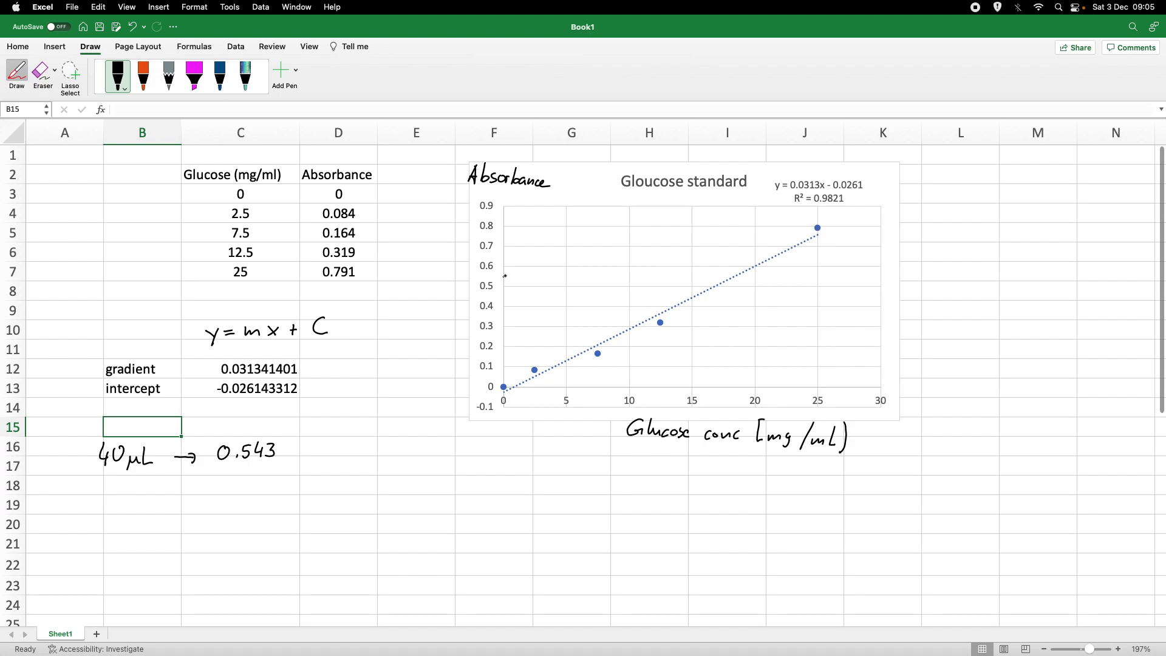
Step: Draw dashed lines from the sample's absorbance across to the trendline and down to a circled axis point, and handwrite "~ 18 mg/mL" beside it
drag(503, 276, 507, 280)
drag(673, 274, 685, 275)
drag(741, 393, 740, 380)
mouse_move(743, 382)
mouse_down()
mouse_move(731, 393)
mouse_move(796, 375)
mouse_move(805, 360)
mouse_move(851, 370)
mouse_move(845, 387)
mouse_move(860, 387)
mouse_up()
click(780, 370)
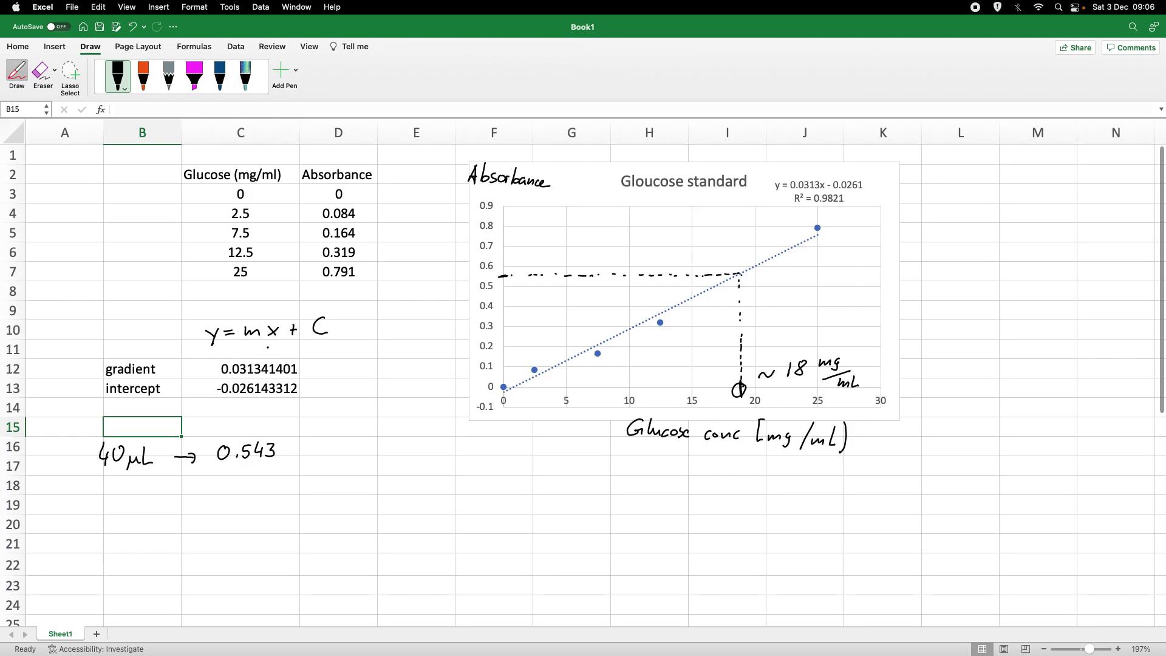
Step: Bracket the handwritten line equation and draw an arrow down to its handwritten rearrangement, "mx = y - C" and "x = (y - C)/m"
mouse_move(206, 316)
mouse_down()
mouse_move(193, 328)
mouse_move(212, 354)
mouse_up()
mouse_move(335, 308)
mouse_down()
mouse_move(338, 342)
mouse_move(357, 350)
mouse_move(370, 451)
mouse_up()
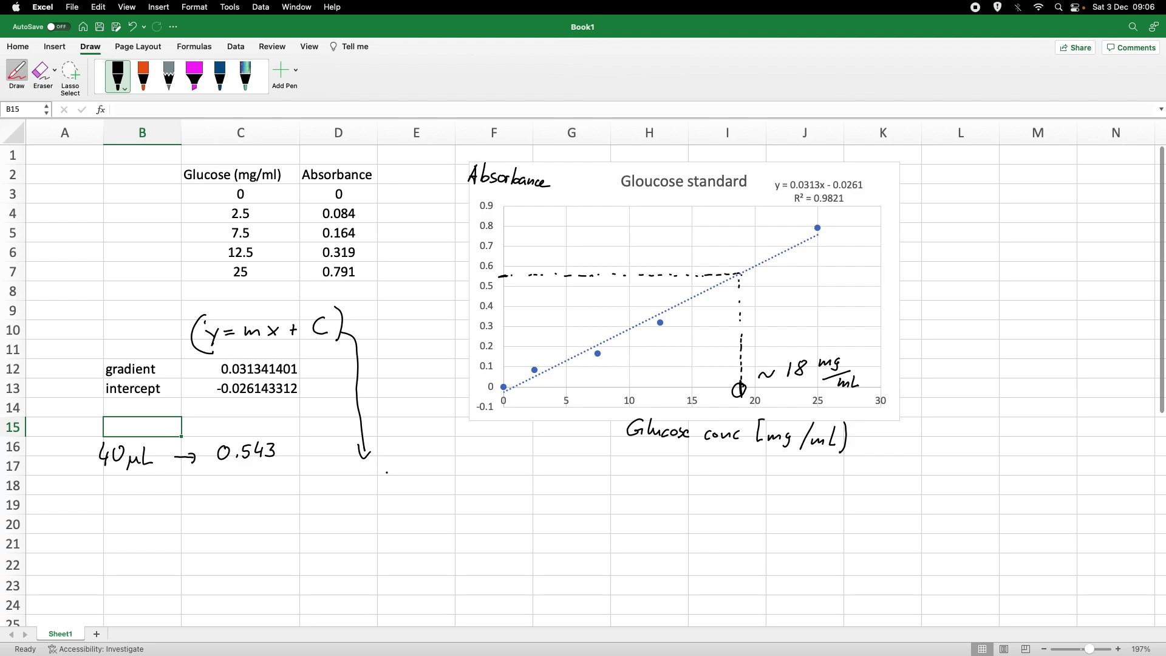
drag(380, 475, 423, 466)
click(418, 469)
drag(415, 471, 505, 474)
click(494, 467)
mouse_move(365, 493)
mouse_down()
mouse_move(380, 503)
mouse_move(367, 504)
mouse_move(459, 488)
mouse_move(468, 500)
mouse_move(459, 515)
mouse_up()
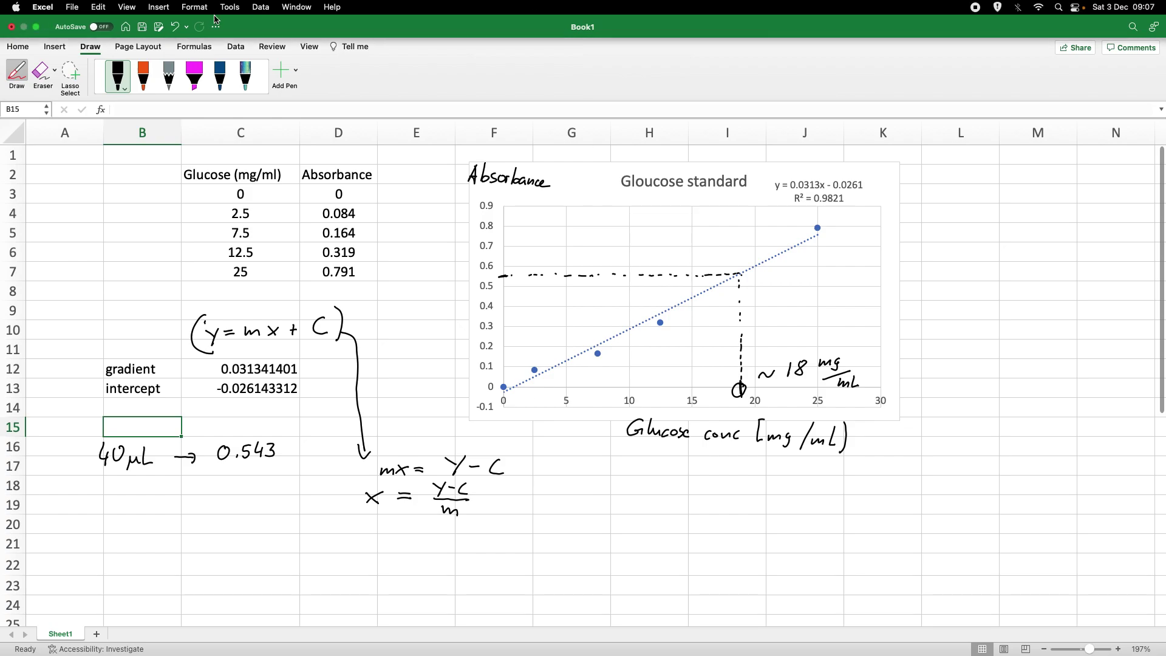
click(21, 75)
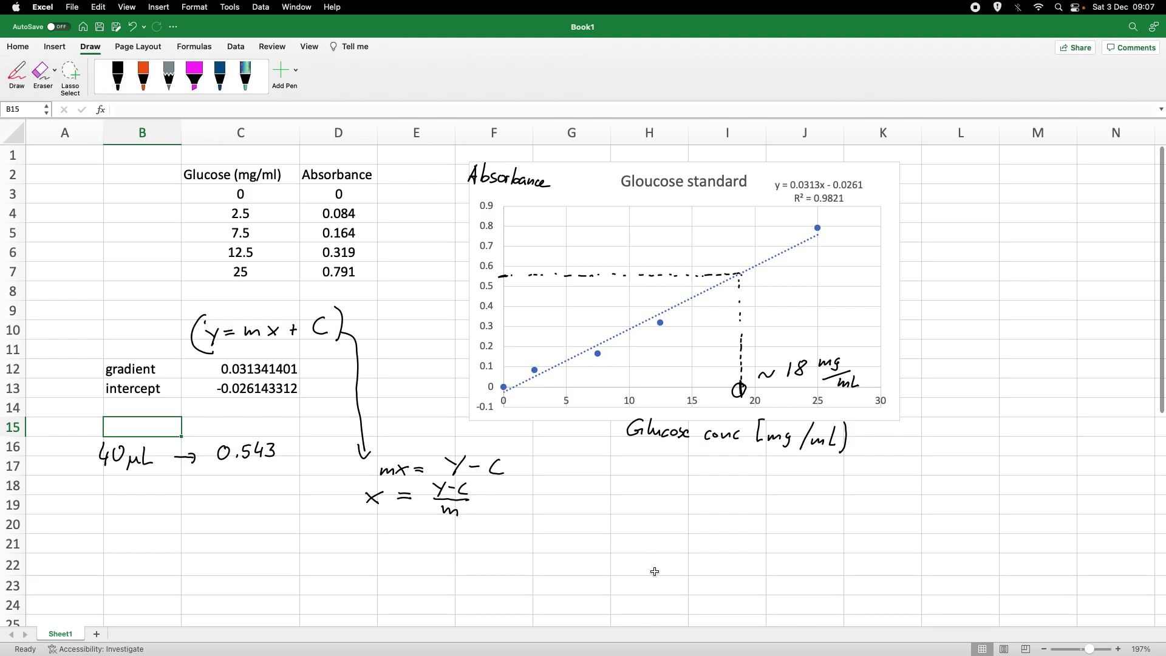
Step: Calculate the sample's glucose concentration in cell G19 with the formula =(0.543-C13)/C12
click(555, 504)
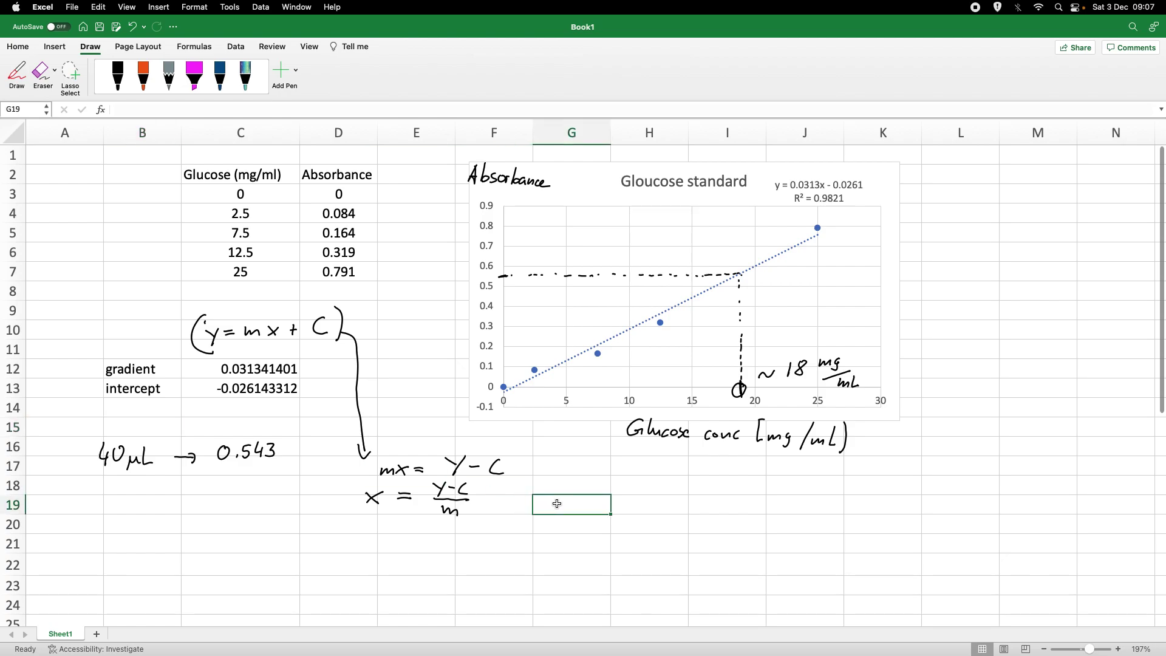
text(=)
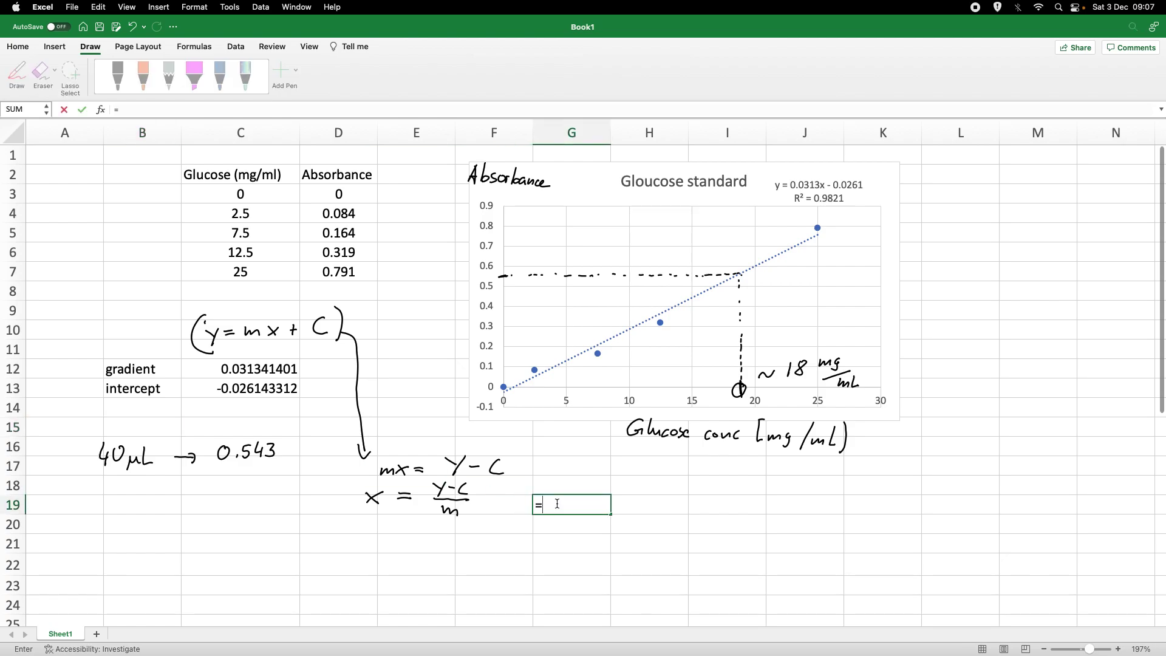
text(()
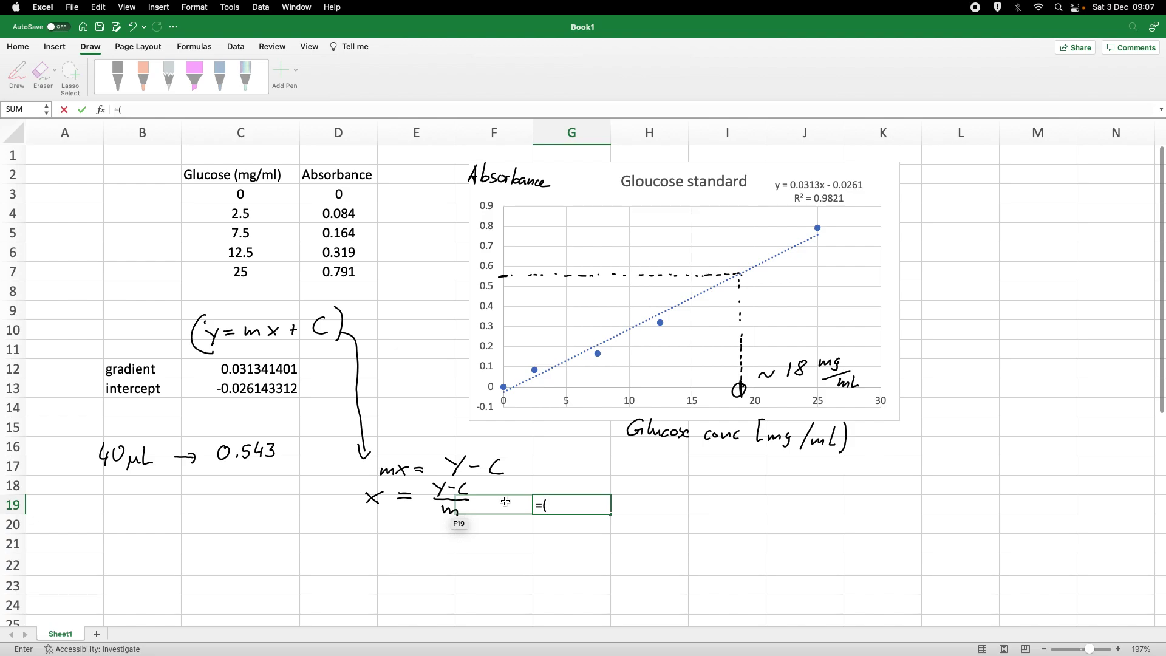
text(0.543-)
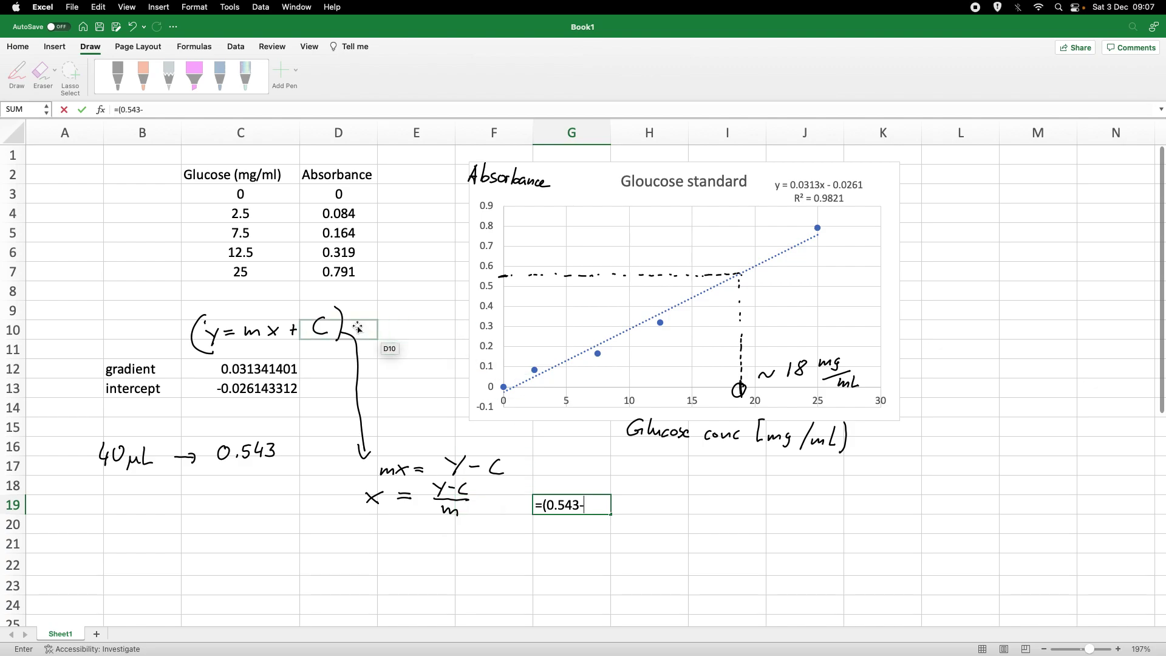
click(265, 385)
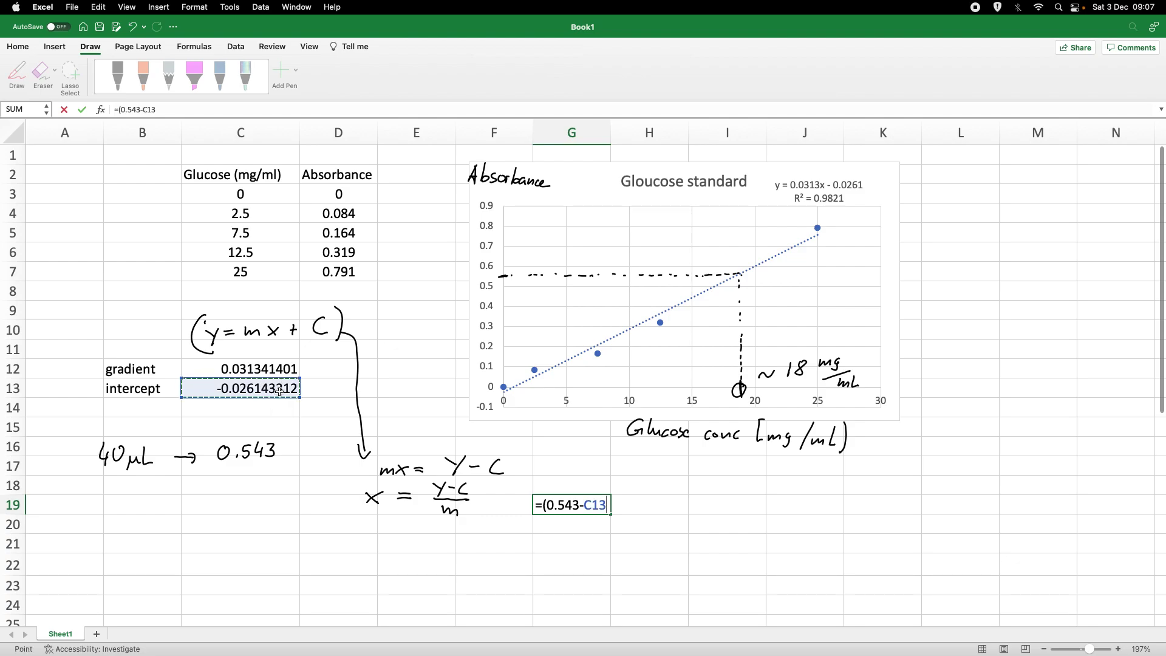
text()/)
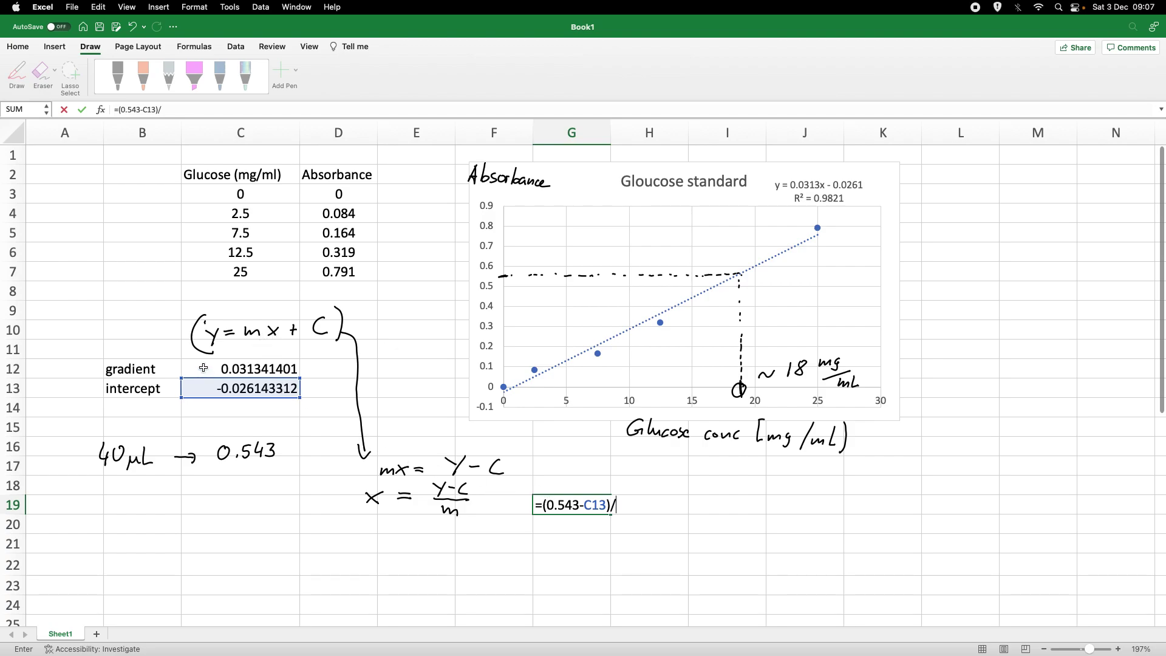
click(288, 371)
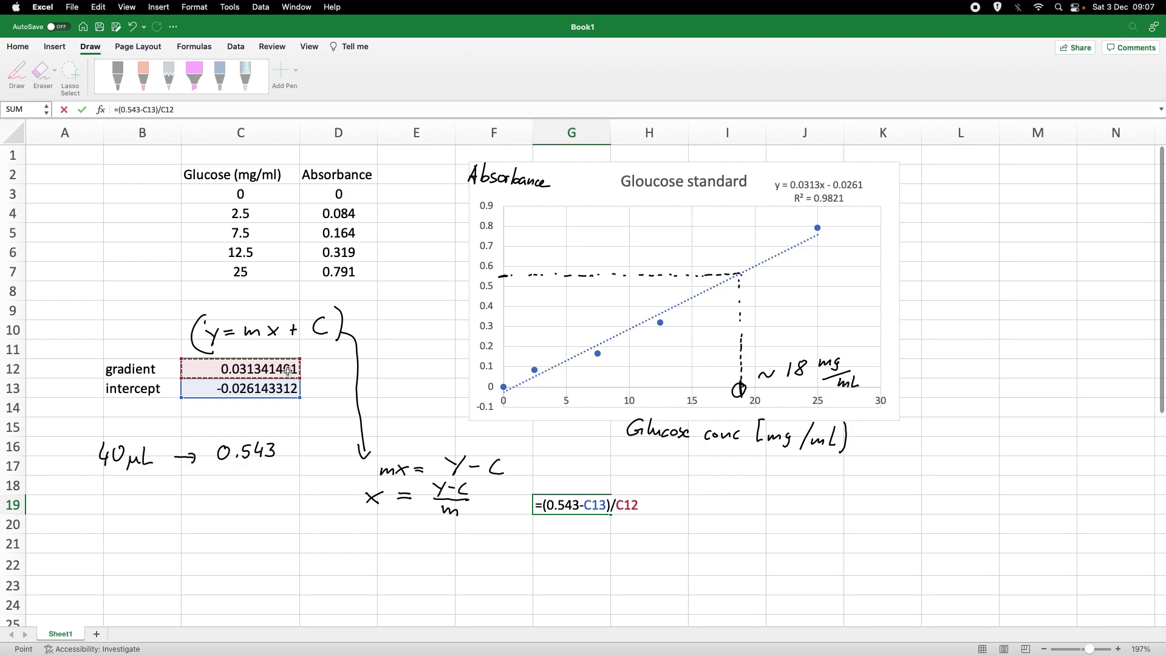
key(Return)
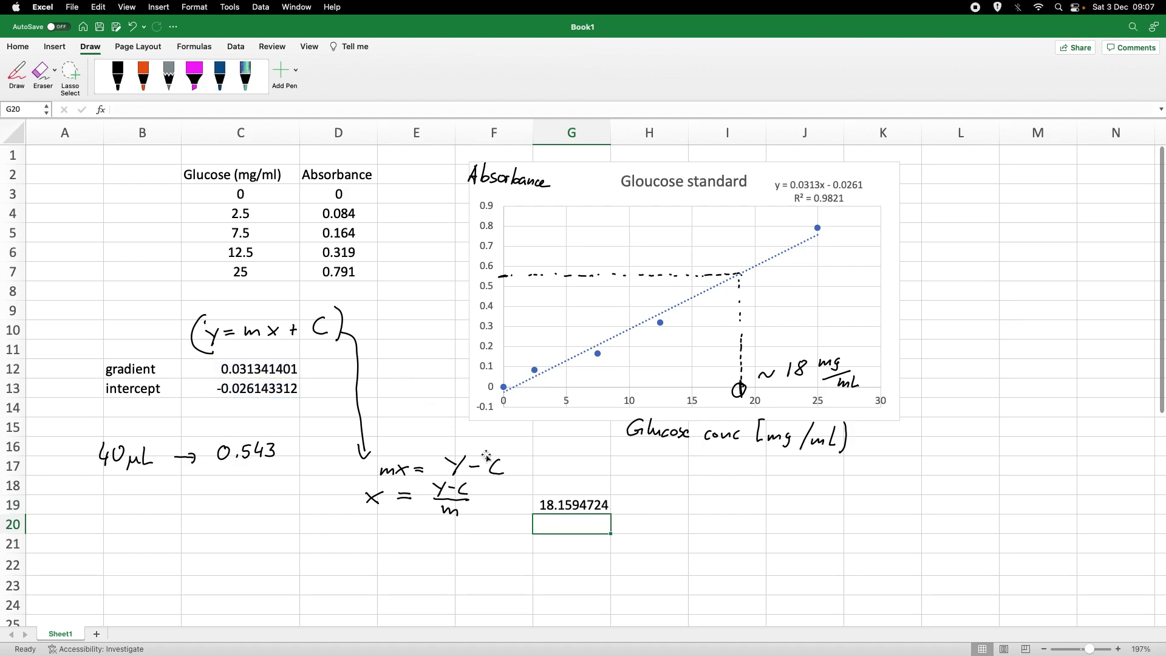